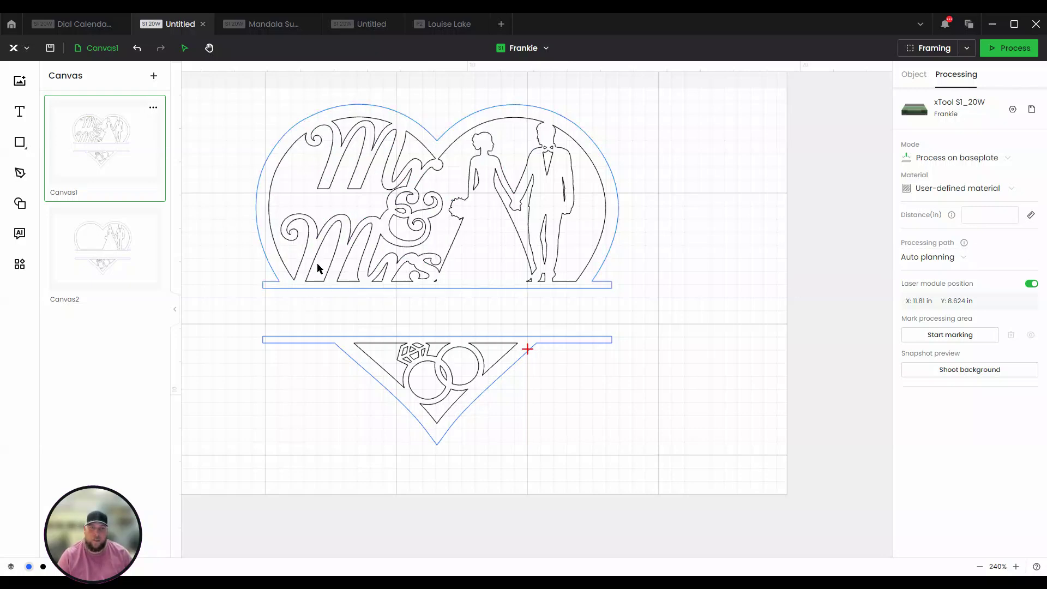
Delete the two inner vector pieces between the strokes of the M in "Mrs".
scroll(320, 241, up, 5)
scroll(352, 241, up, 1)
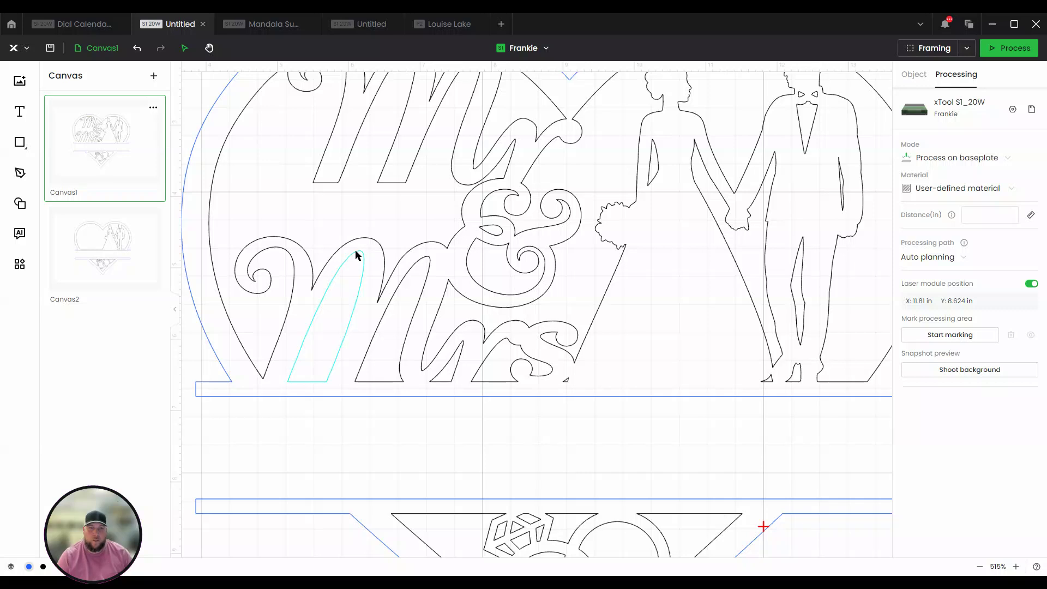
click(356, 255)
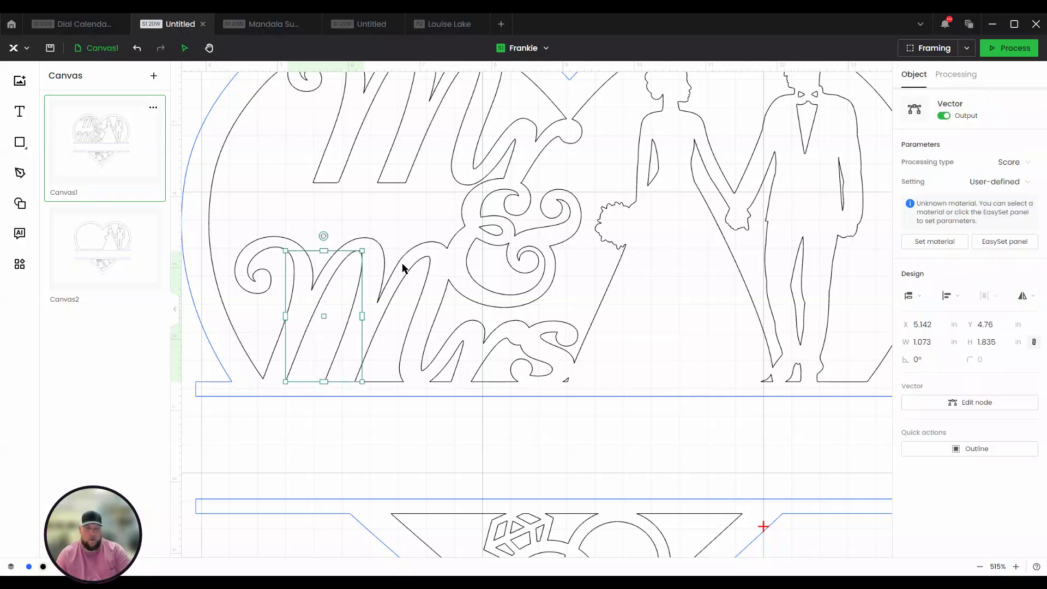
key(Delete)
click(413, 274)
key(Delete)
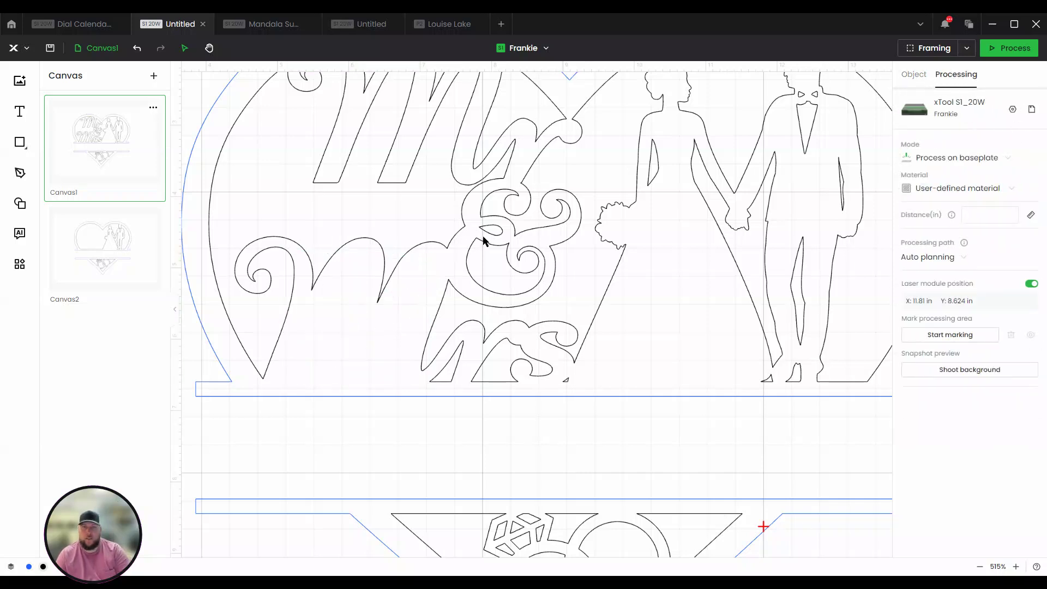
Delete the two inner vector pieces enclosed by the loops of the ampersand.
click(485, 232)
key(Delete)
click(481, 243)
key(Delete)
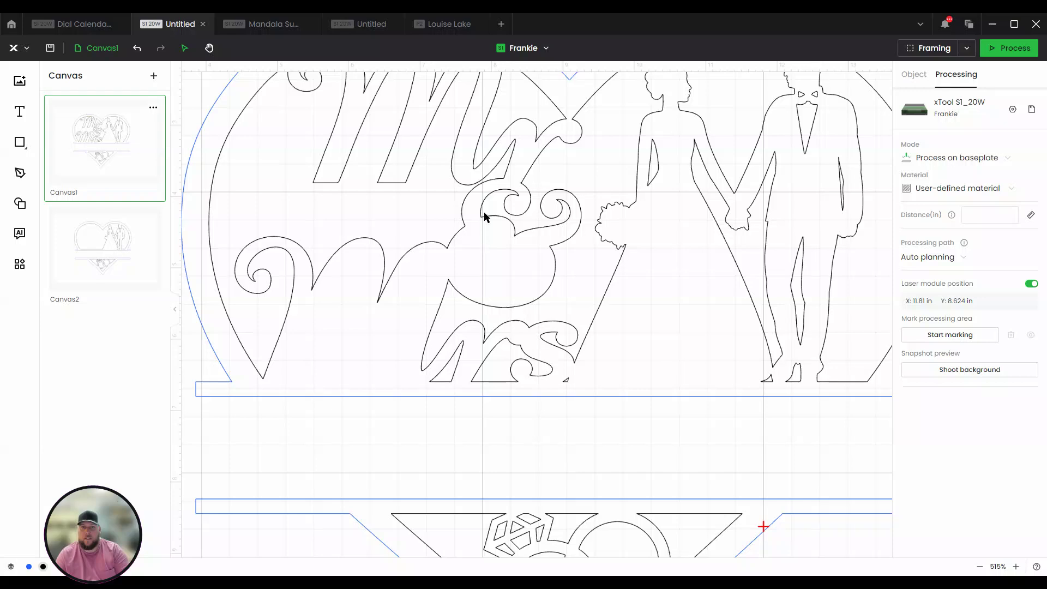
Edit the nodes of the large path around the bride and lettering, moving the point beneath the s to the baseline at about X 9.069, Y 6.595 in.
scroll(463, 188, up, 3)
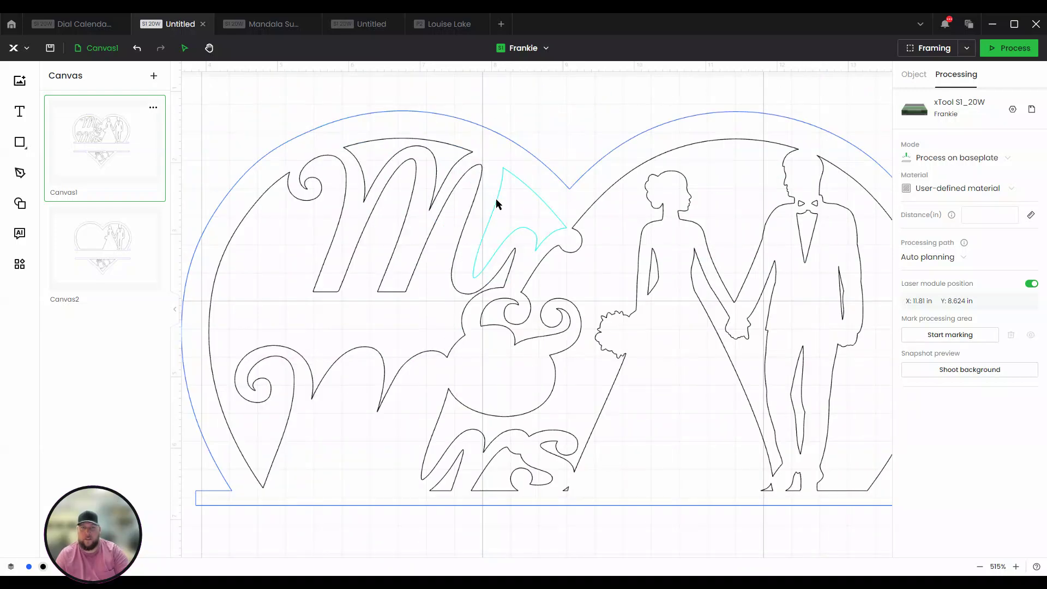
scroll(431, 287, down, 3)
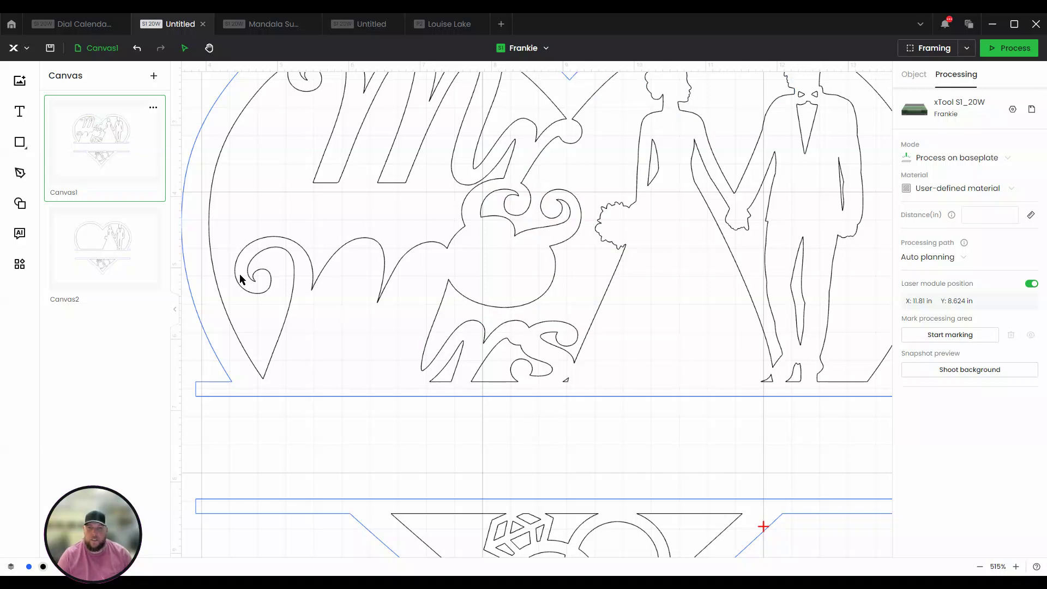
click(604, 297)
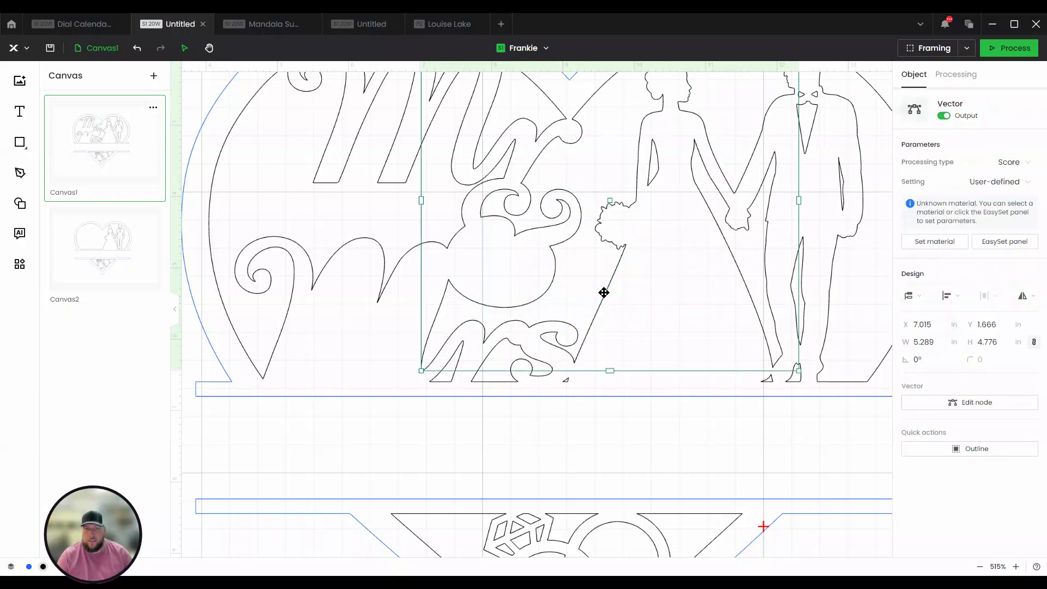
click(984, 402)
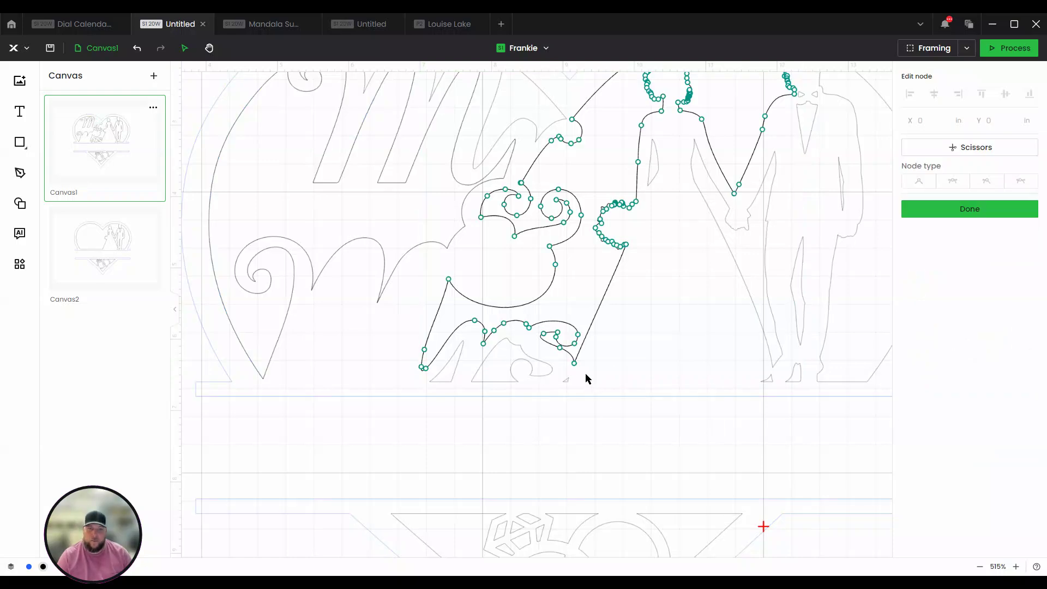
scroll(579, 378, down, 3)
scroll(579, 379, up, 10)
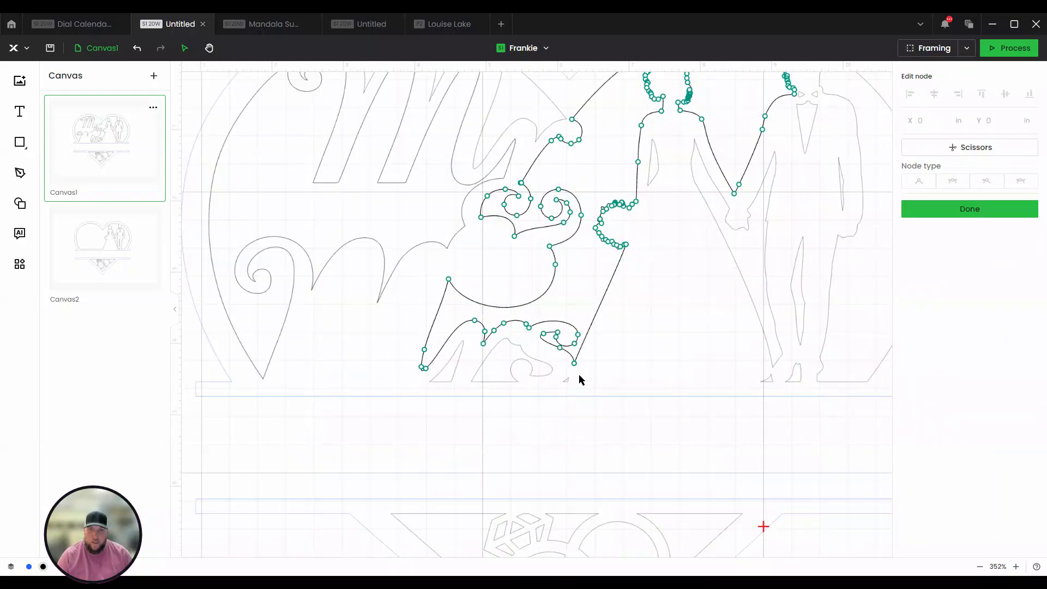
drag(557, 321, 534, 393)
scroll(573, 360, up, 1)
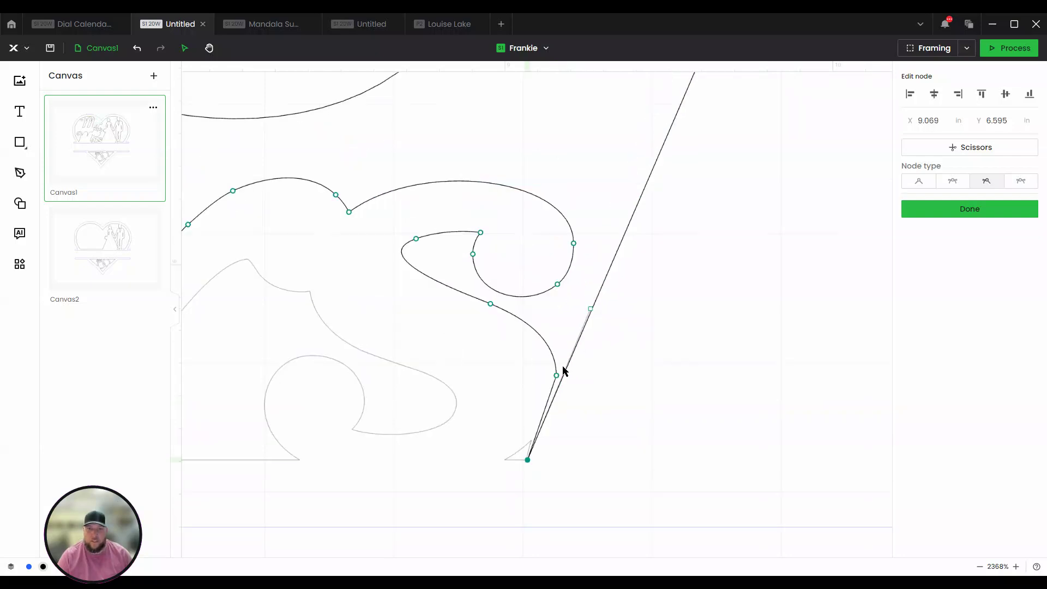
key(Delete)
key(Delete)
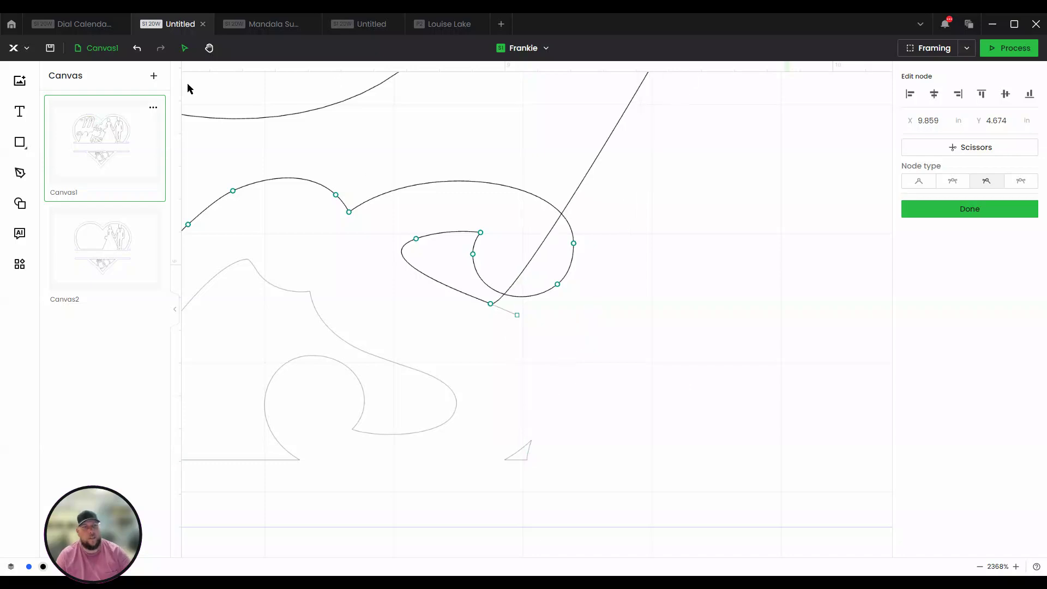
click(137, 50)
click(137, 50)
Delete all the path's lettering nodes between the heart's inner notch and the baseline node below the bride's bouquet.
scroll(570, 248, down, 10)
scroll(566, 325, up, 10)
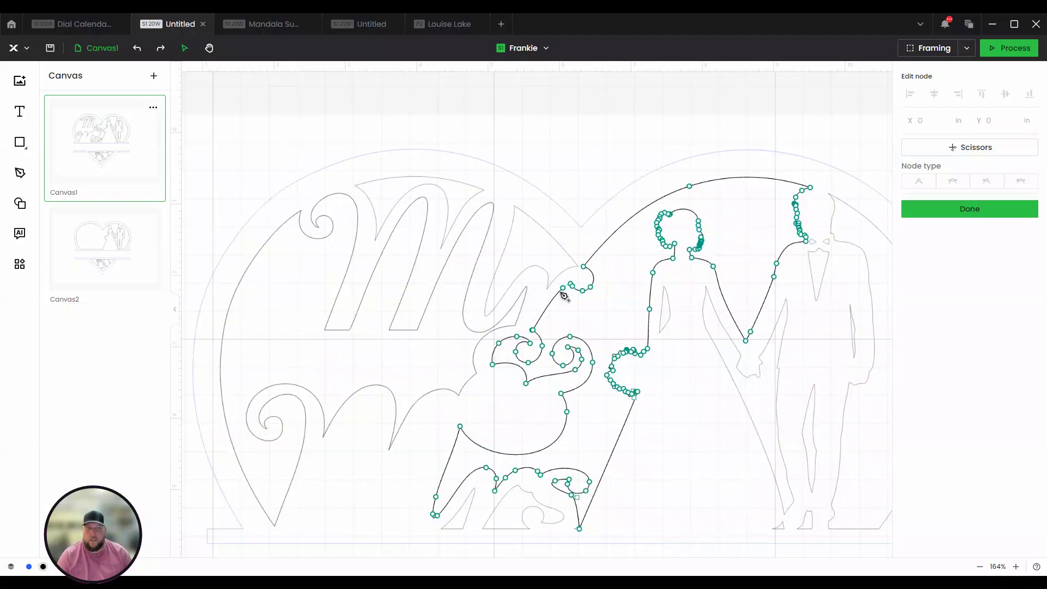
click(625, 280)
key(Delete)
key(Delete)
key(Delete)
key(Delete)
key(Delete)
key(Delete)
key(Delete)
key(Delete)
key(Delete)
key(Delete)
key(Delete)
key(Delete)
key(Delete)
key(Delete)
key(Delete)
key(Delete)
key(Delete)
key(Delete)
key(Delete)
key(Delete)
key(Delete)
scroll(626, 294, down, 3)
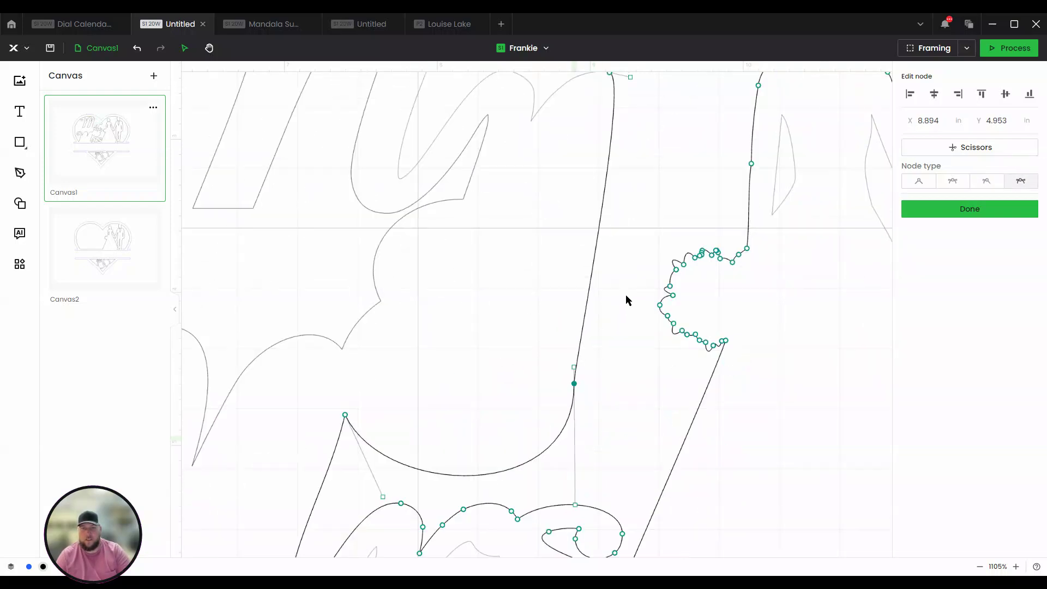
scroll(626, 296, down, 2)
key(Delete)
key(Delete)
key(Delete)
key(Delete)
key(Delete)
key(Delete)
key(Delete)
key(Delete)
key(Delete)
key(Delete)
key(Delete)
key(Delete)
key(Delete)
key(Delete)
key(Delete)
key(Delete)
key(Delete)
key(Delete)
scroll(602, 246, up, 4)
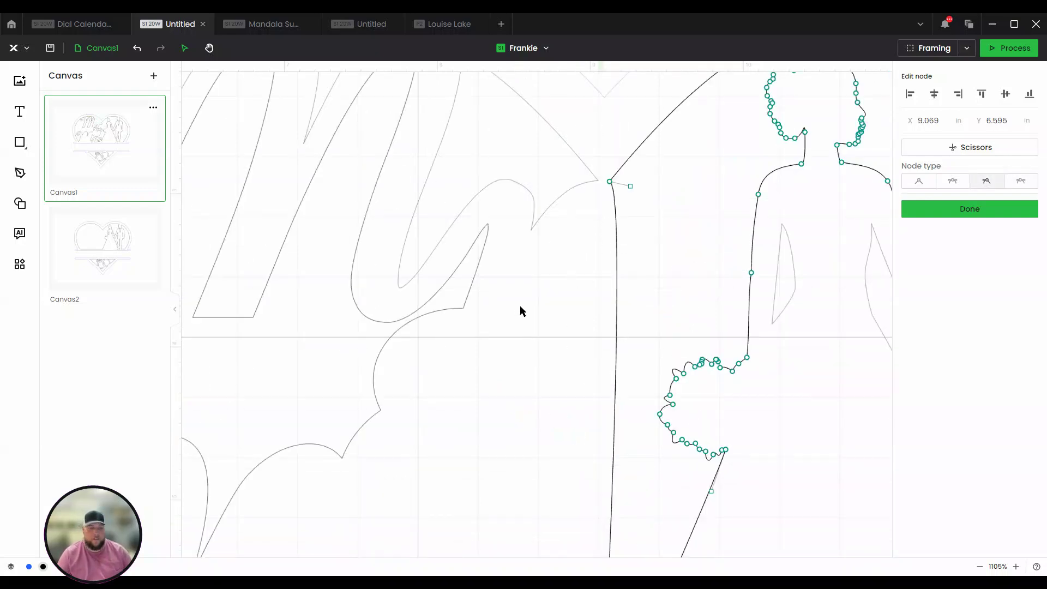
Add nodes to the long lettering-side segment and place them along the left half of the inner heart outline, ending at its lower-left point.
scroll(515, 295, down, 5)
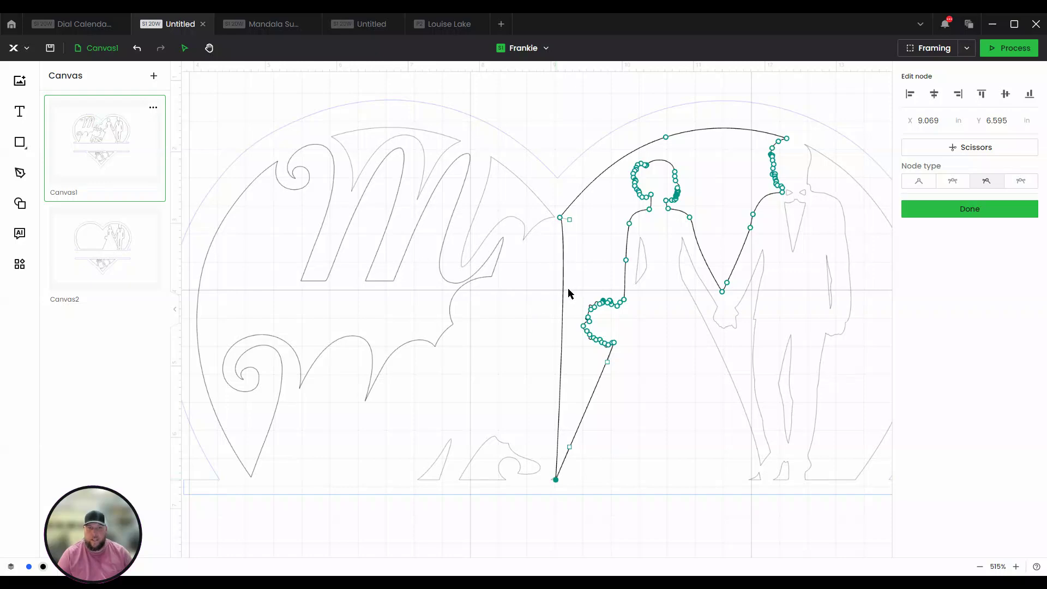
click(564, 284)
drag(564, 285, 508, 171)
drag(563, 284, 493, 156)
drag(519, 298, 390, 127)
drag(462, 297, 261, 176)
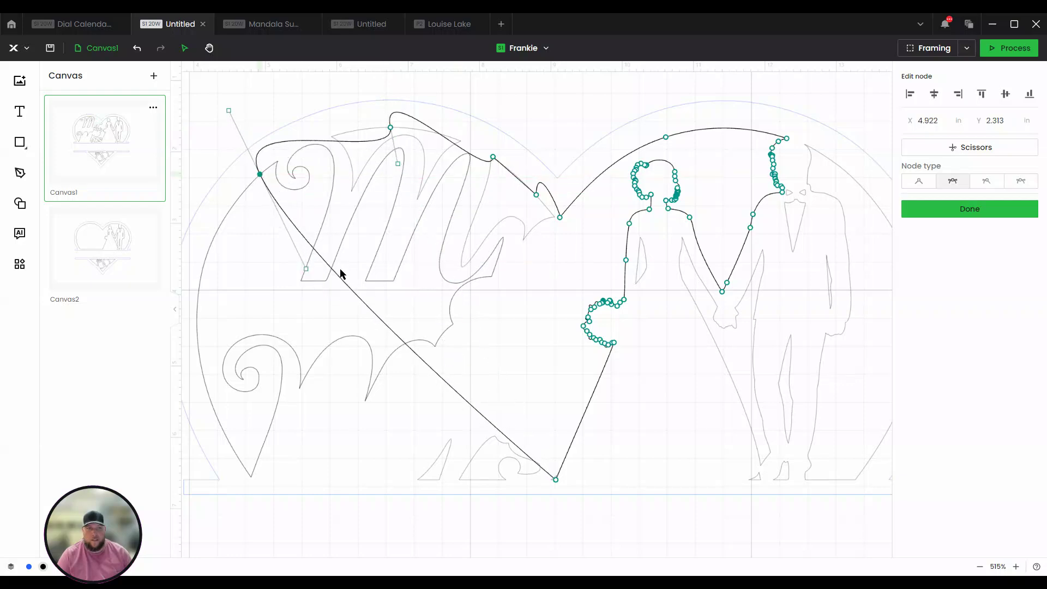
drag(339, 273, 200, 294)
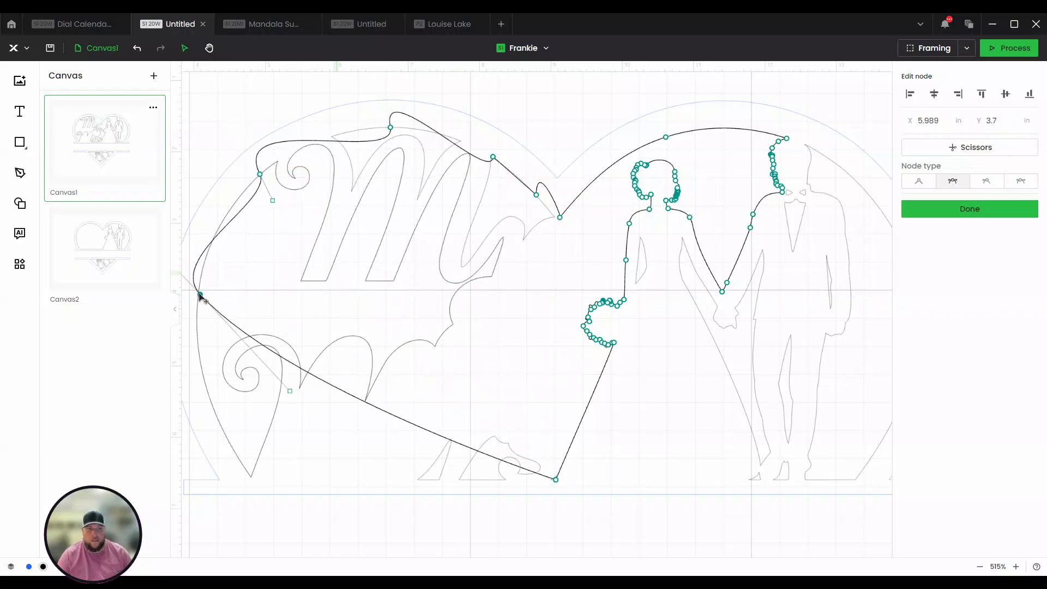
drag(276, 355, 251, 478)
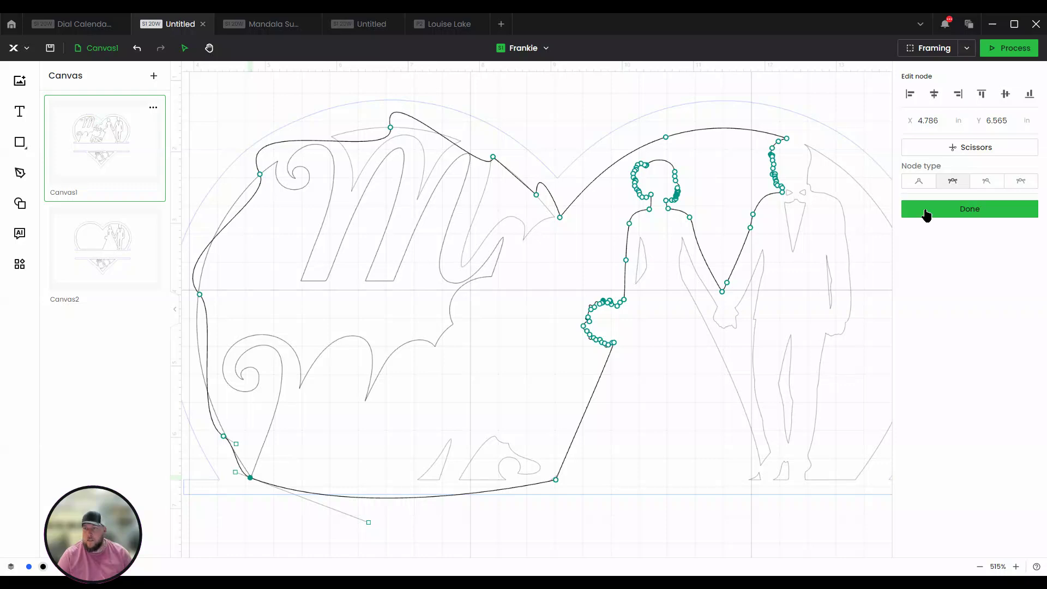
Convert the heart path's lower-left node and its inner notch node to sharp corners.
click(919, 184)
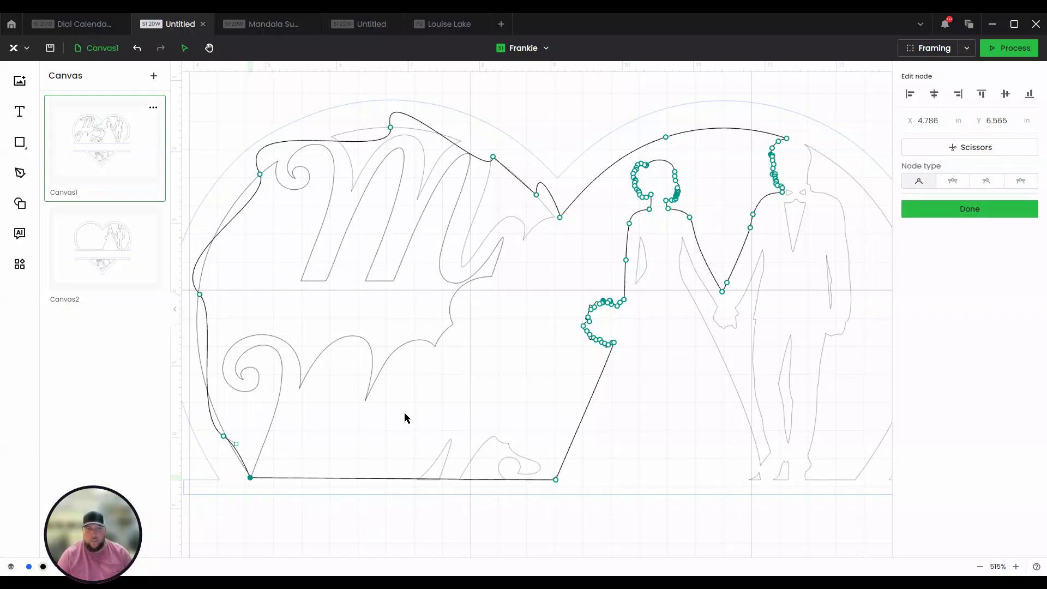
click(560, 217)
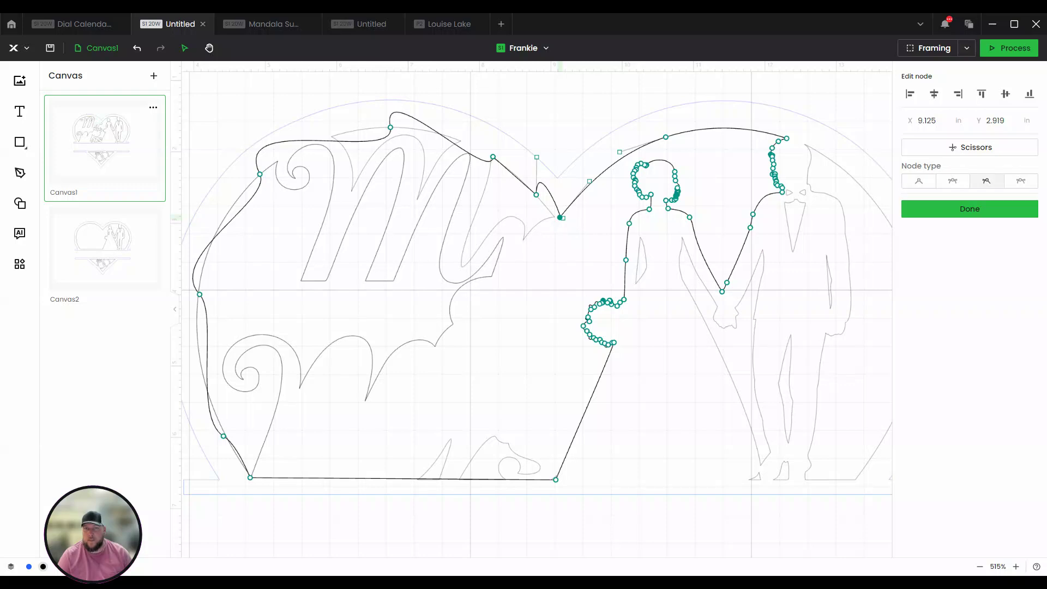
click(911, 185)
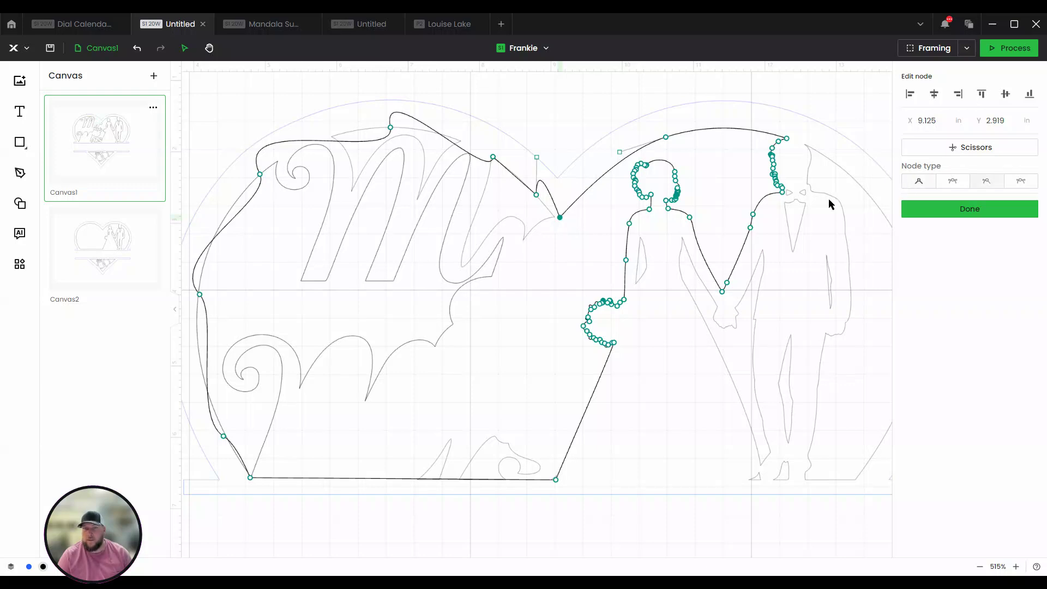
Smooth the node just left of the heart's notch and line up it and its handles with the segment.
click(537, 195)
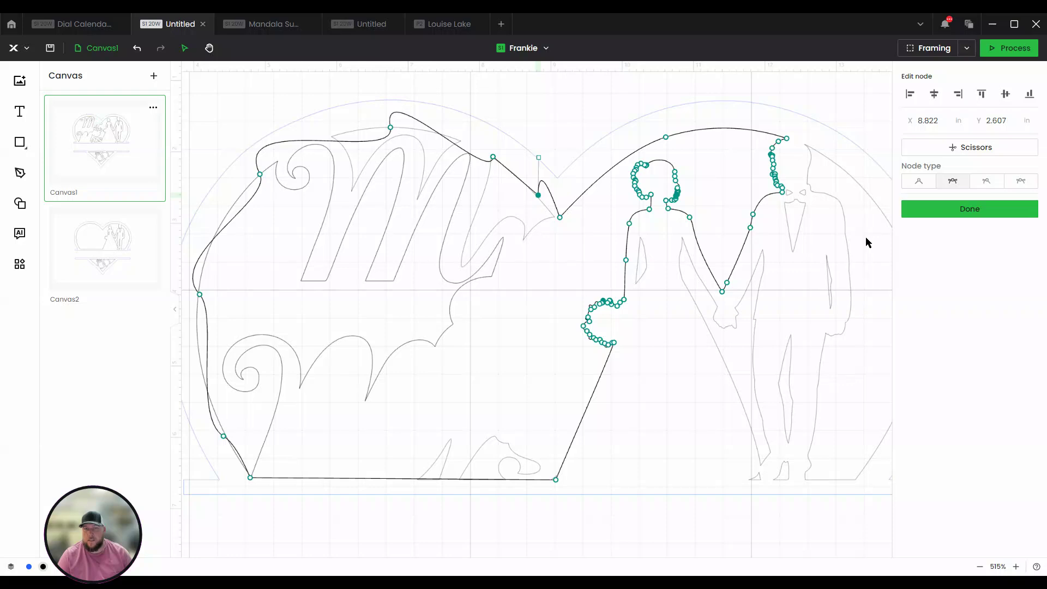
click(952, 181)
drag(539, 159, 533, 194)
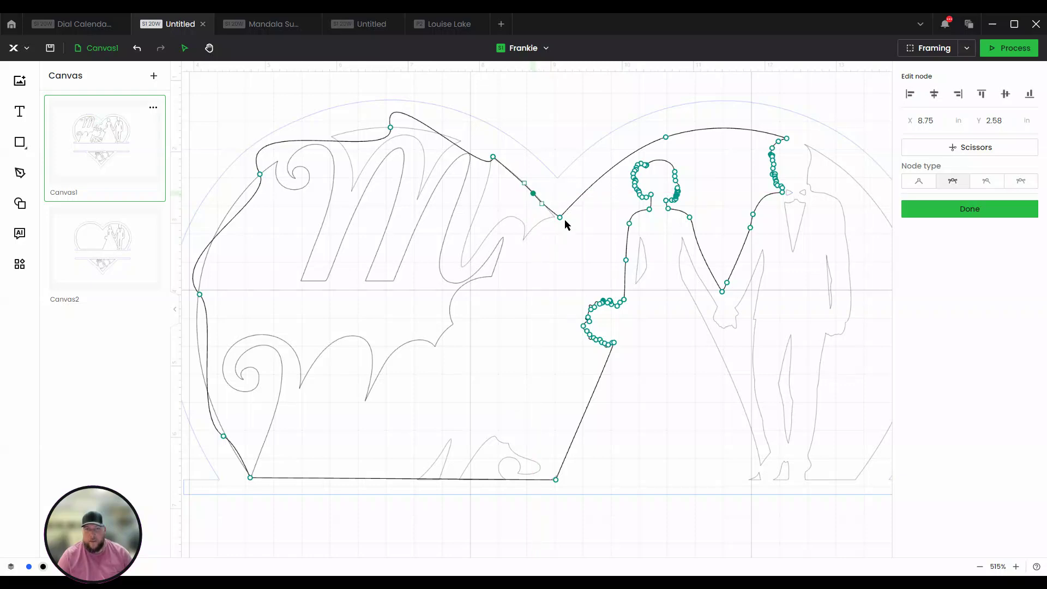
Move the notch node to about X 9.097, Y 2.967 in and its left neighbour to about X 8.765, Y 2.571 in.
scroll(564, 221, up, 5)
drag(551, 215, 545, 224)
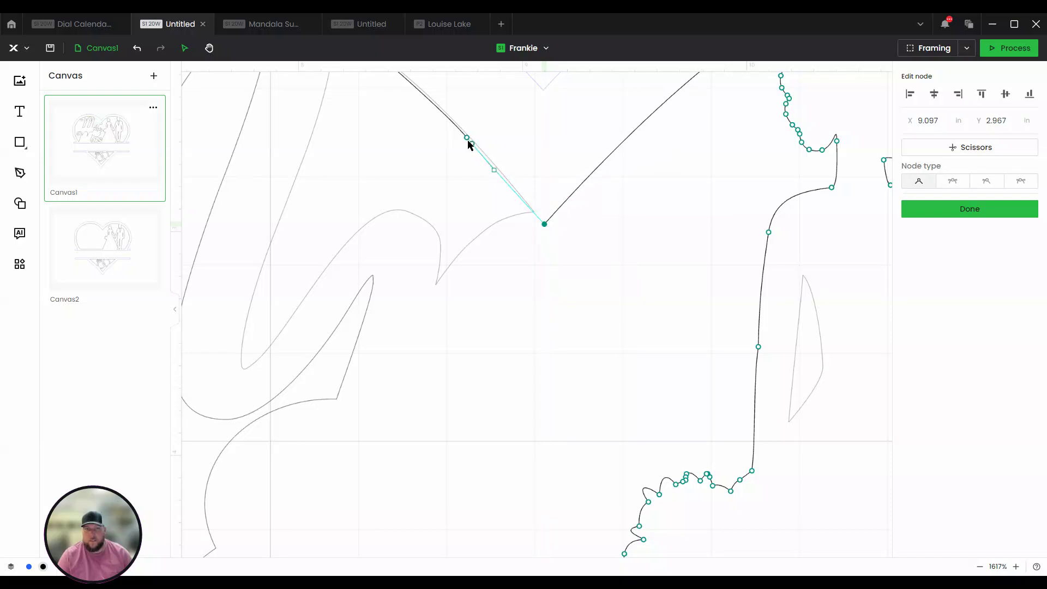
drag(467, 137, 469, 135)
scroll(433, 153, up, 2)
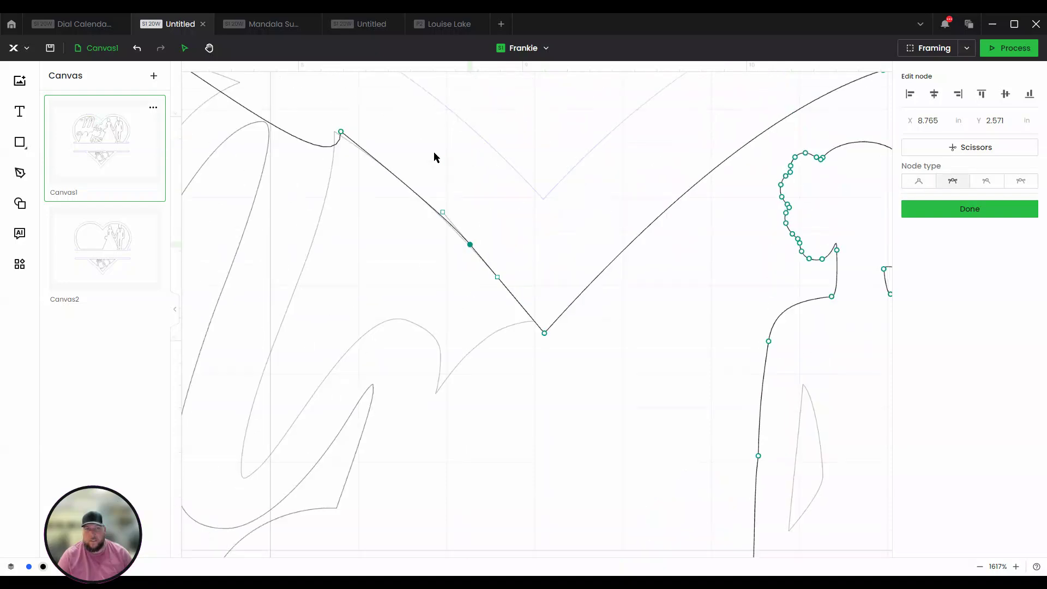
Align the node above the r and its handles with the heart curve at about X 8.164, Y 2.067 in, and adjust the neighbouring node's handle.
scroll(364, 190, up, 2)
click(341, 240)
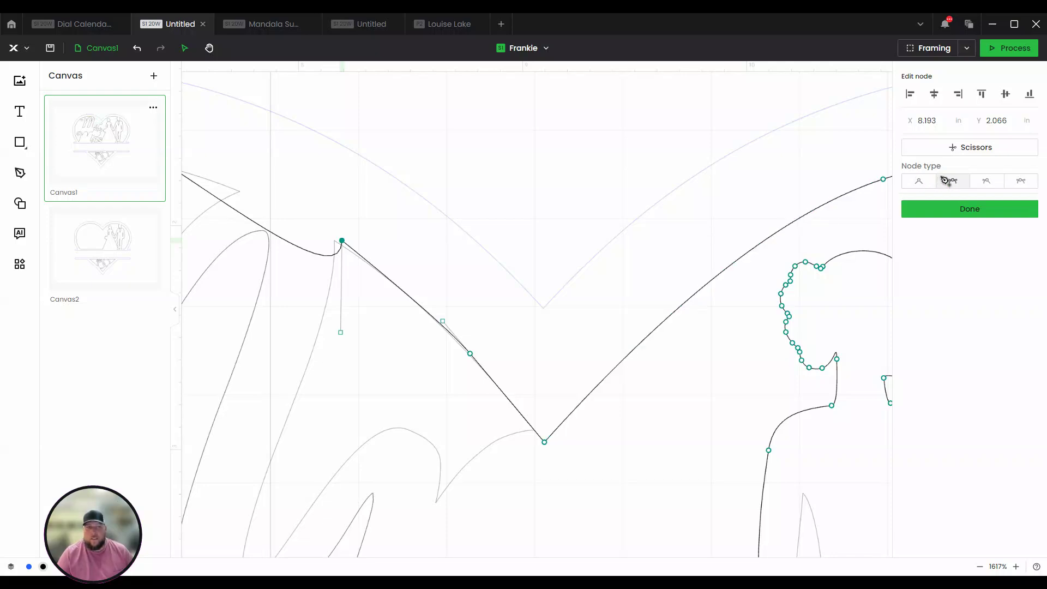
drag(339, 332, 290, 203)
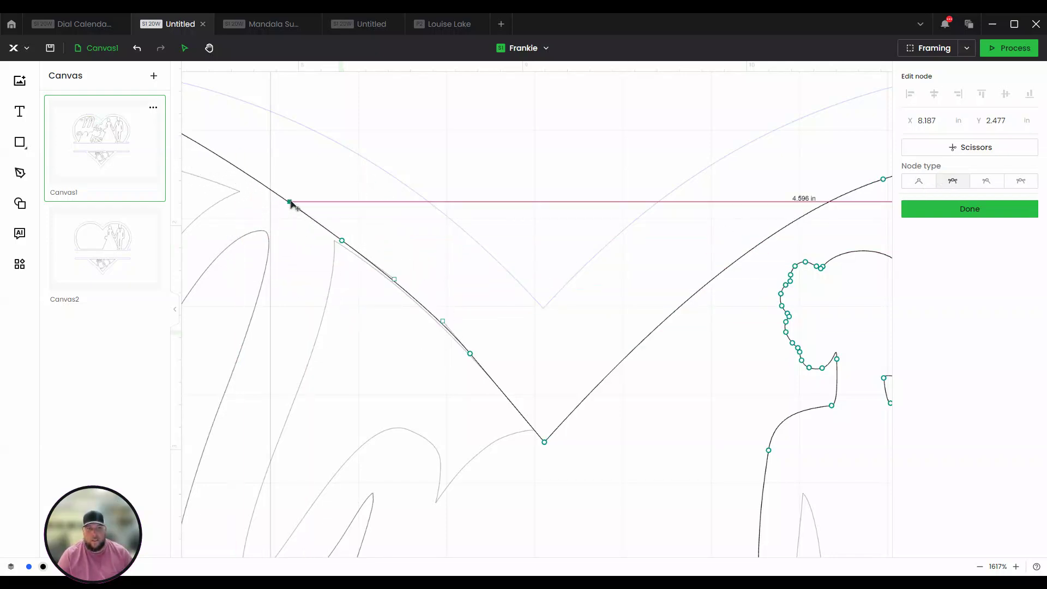
drag(341, 241, 336, 241)
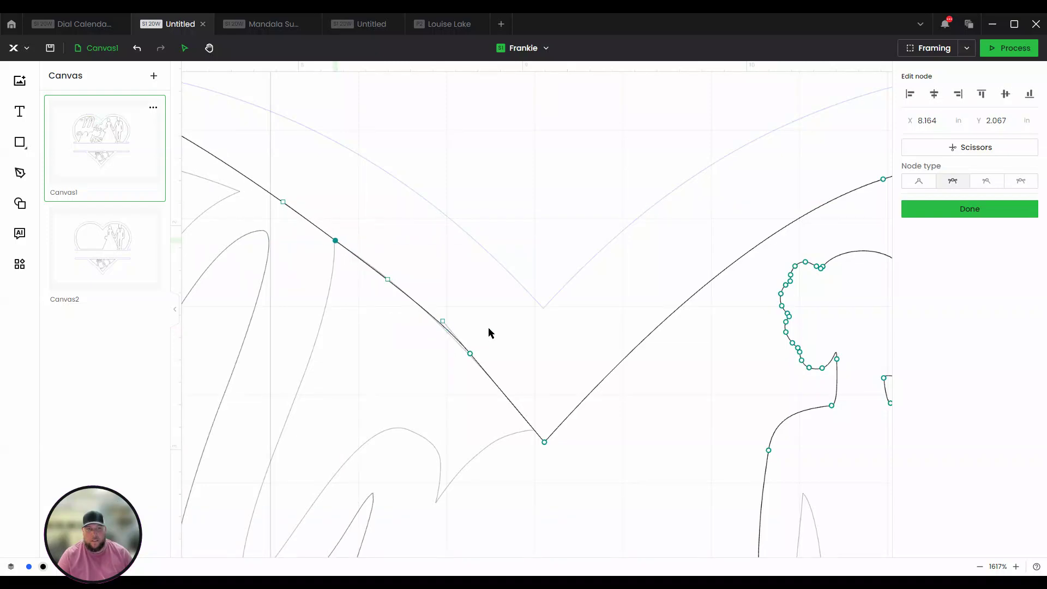
click(442, 321)
drag(443, 322, 446, 328)
Rotate the handles of the heart's top node and upper-left node to follow the original left arc.
scroll(286, 328, down, 10)
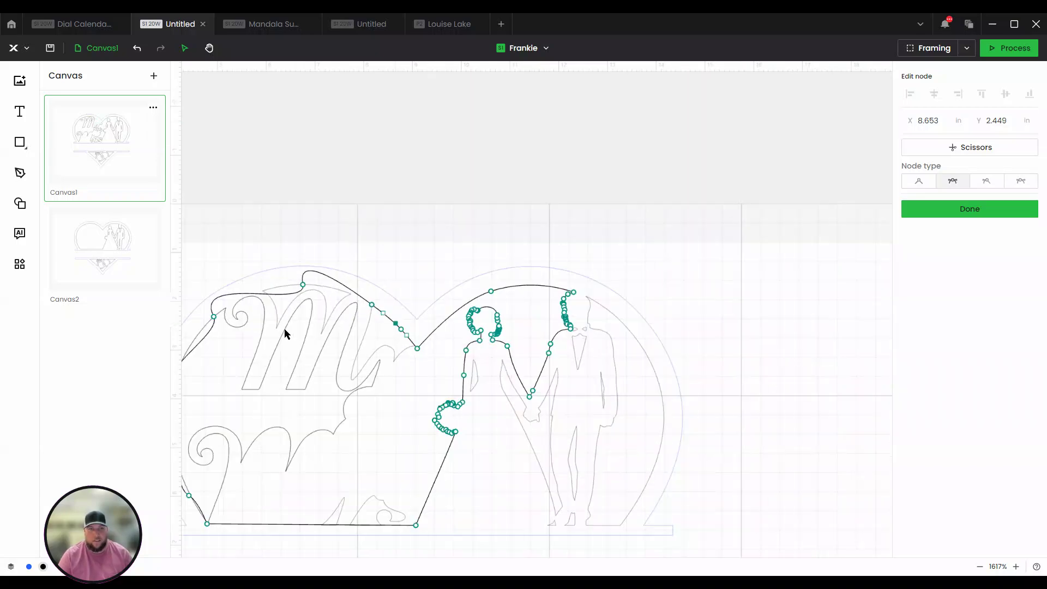
scroll(244, 341, up, 4)
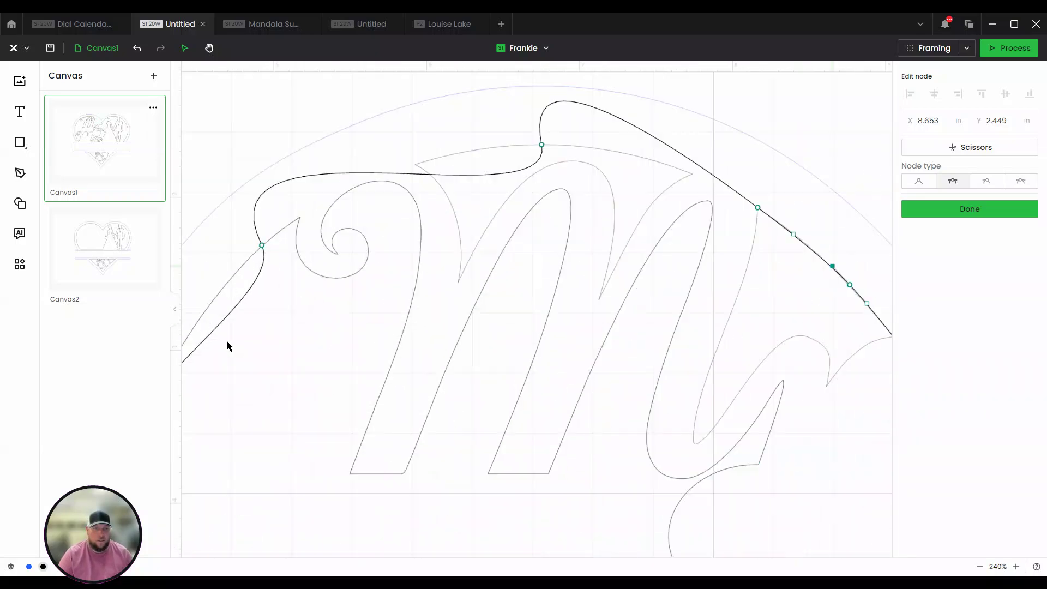
click(542, 146)
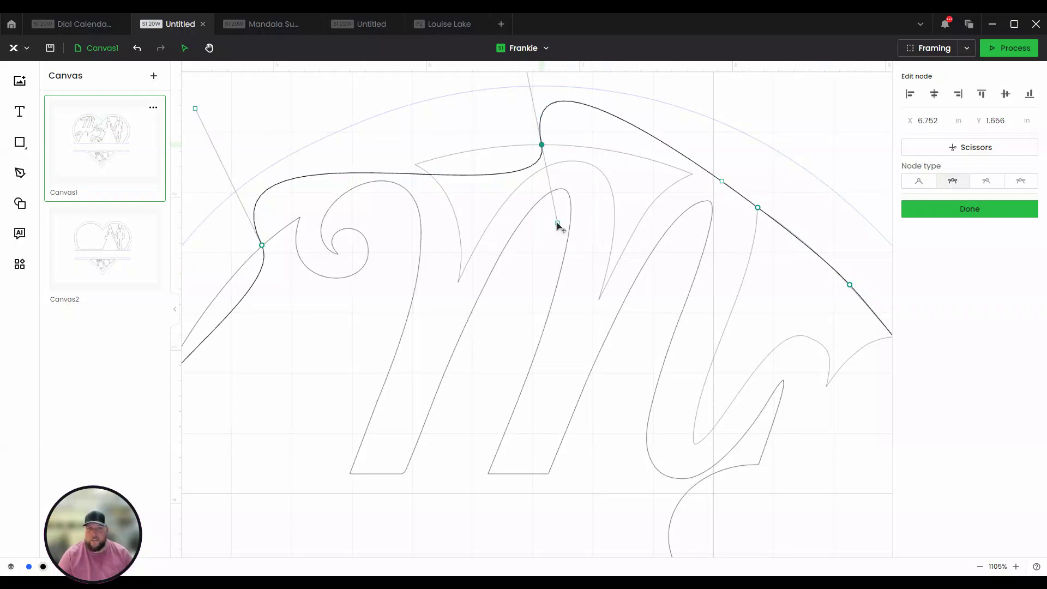
drag(557, 223, 487, 149)
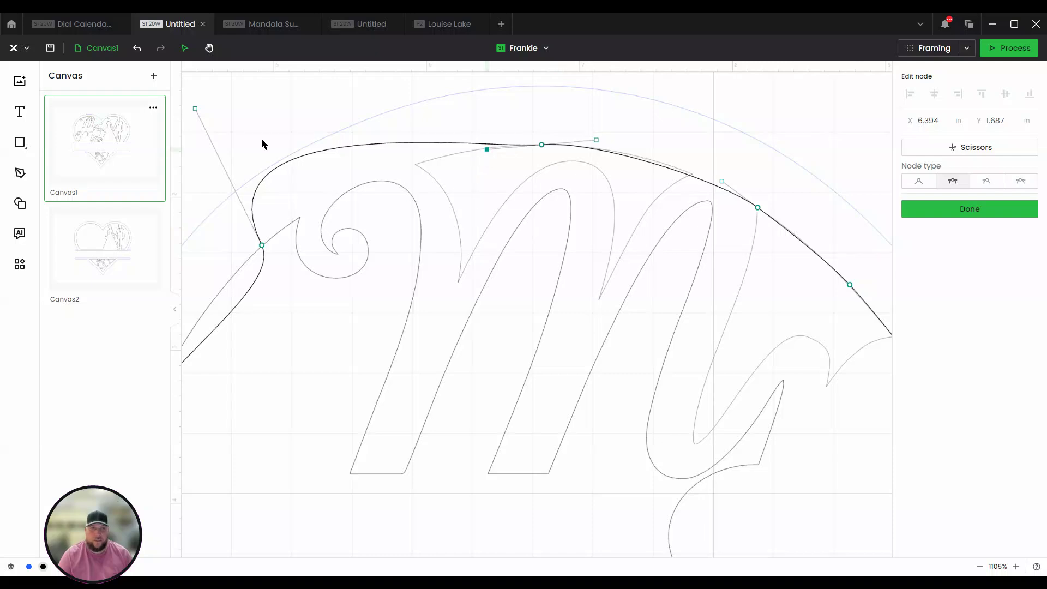
drag(195, 109, 312, 190)
Add two nodes on the arc above the M, fit them to the heart curve, and move the upper-left node to the M's curl.
click(402, 176)
drag(401, 175, 399, 169)
click(484, 154)
drag(483, 149, 483, 148)
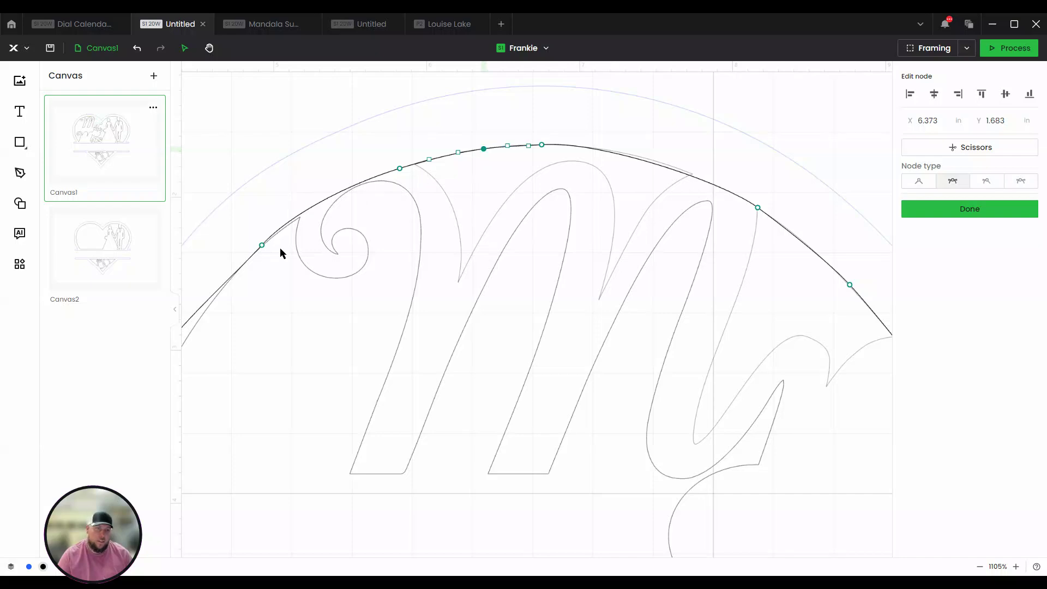
drag(261, 247, 330, 192)
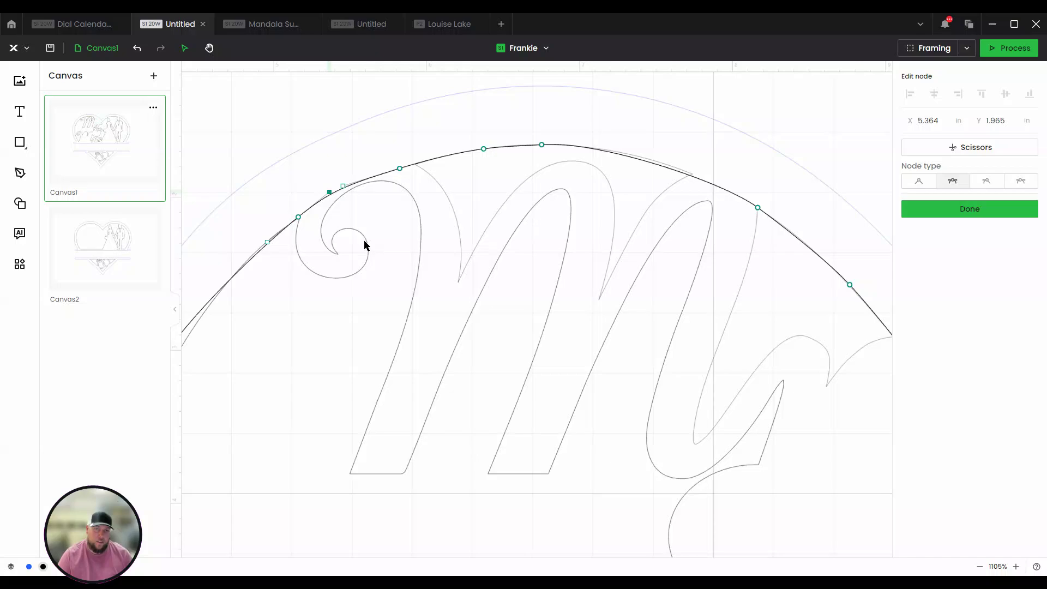
Move the heart's leftmost node to about X 4.071, Y 3.96 in and add a node on the arc above it, fitted to the original curve.
scroll(364, 240, down, 5)
mouse_move(243, 301)
mouse_down()
mouse_move(281, 302)
mouse_move(235, 289)
mouse_up()
scroll(299, 358, up, 5)
scroll(372, 232, up, 3)
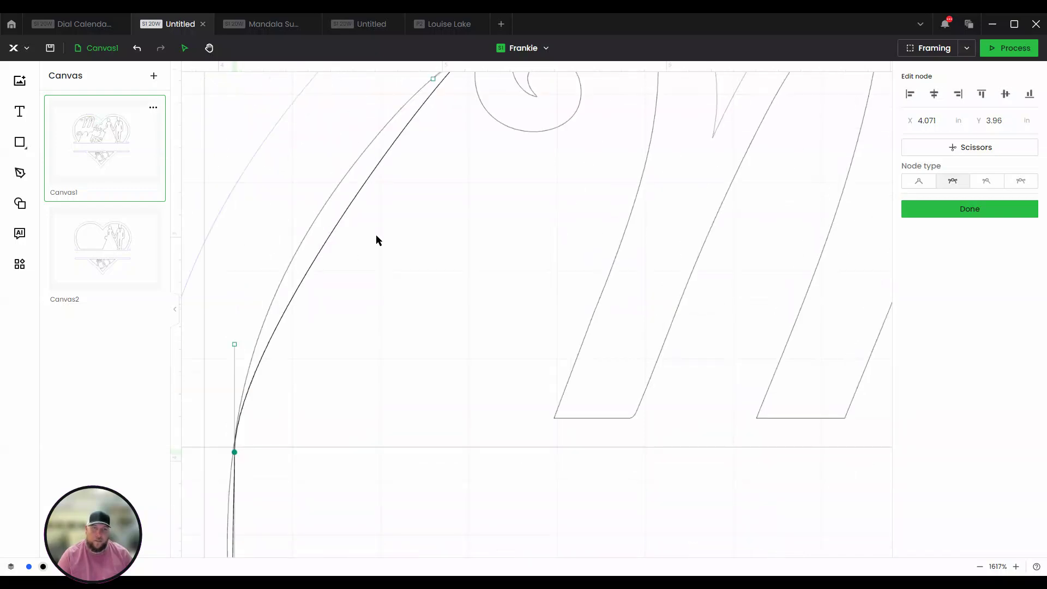
click(345, 213)
drag(345, 214, 332, 196)
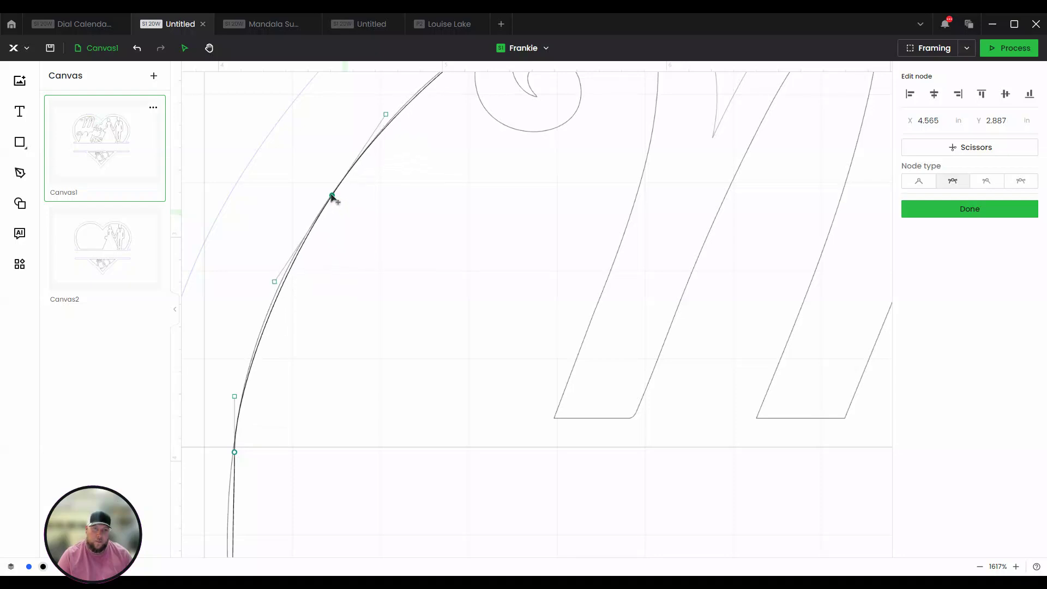
Add two more nodes to the upper-left arc at about X 4.215, Y 3.352 in and X 4.9, Y 2.342 in.
click(268, 316)
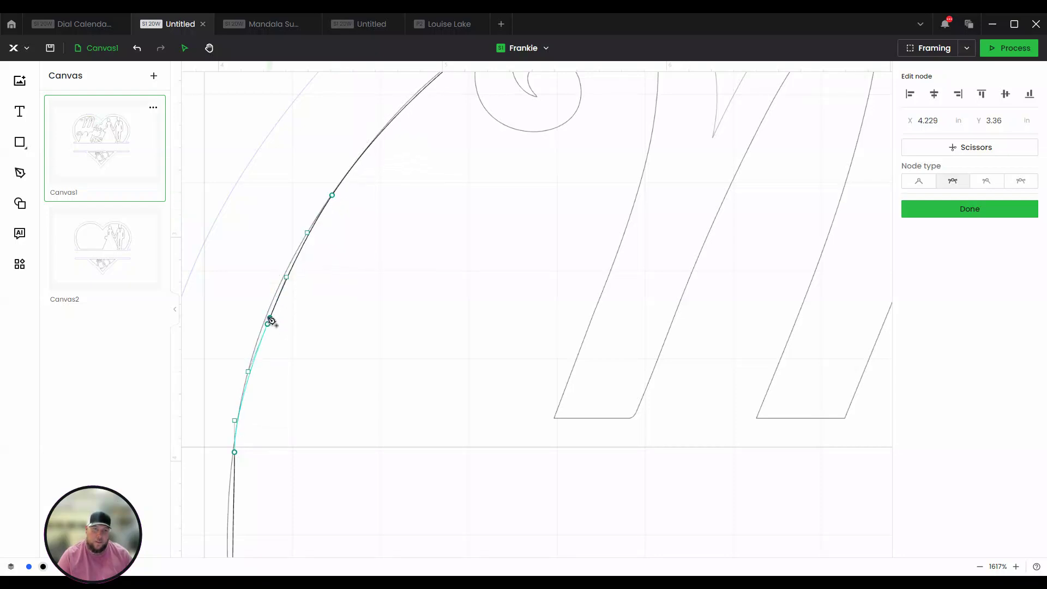
drag(267, 316, 266, 316)
scroll(453, 226, up, 2)
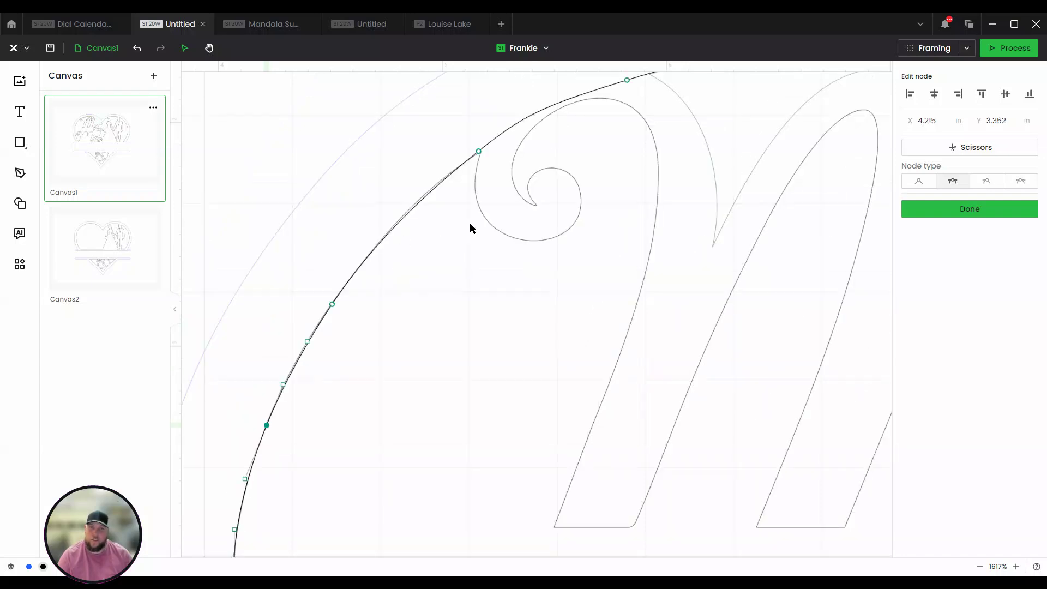
click(421, 201)
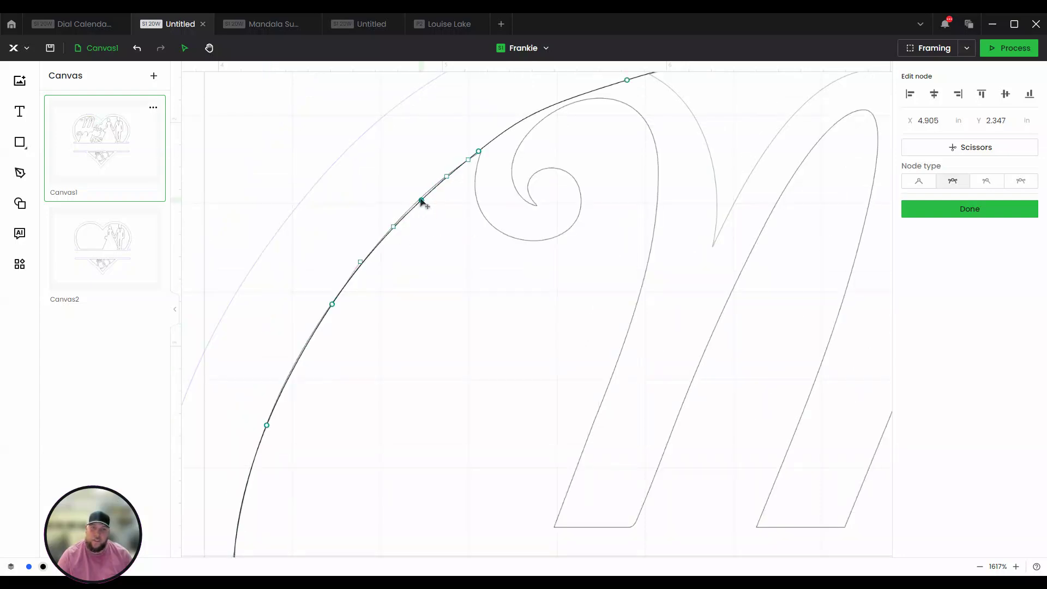
drag(422, 200, 421, 198)
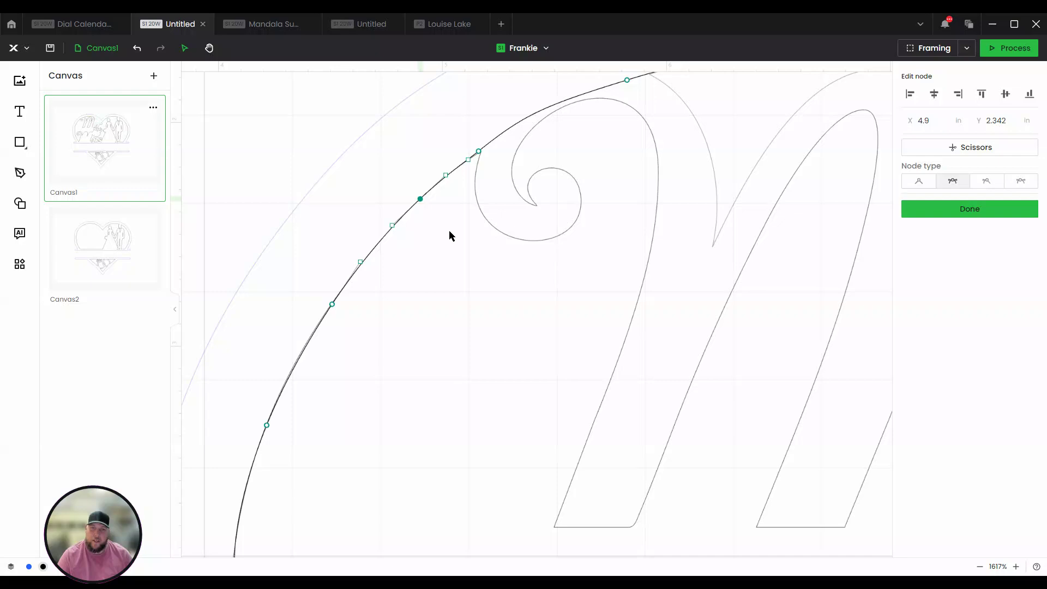
Add a node on the heart's left side at about X 4.039, Y 4.487 in and align the handles of the node above it.
scroll(594, 189, up, 1)
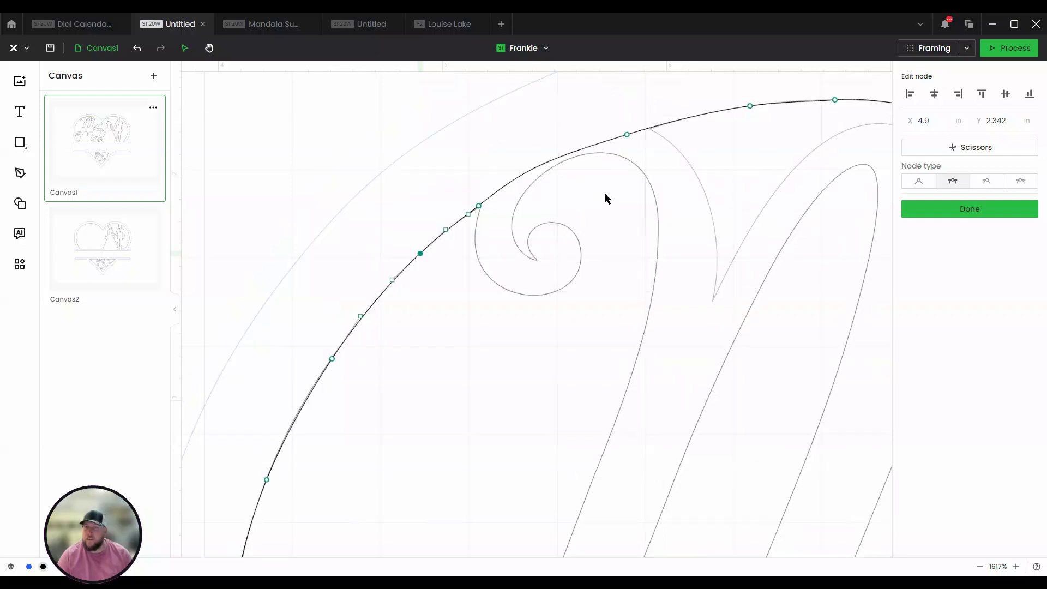
scroll(605, 197, up, 1)
scroll(605, 196, down, 6)
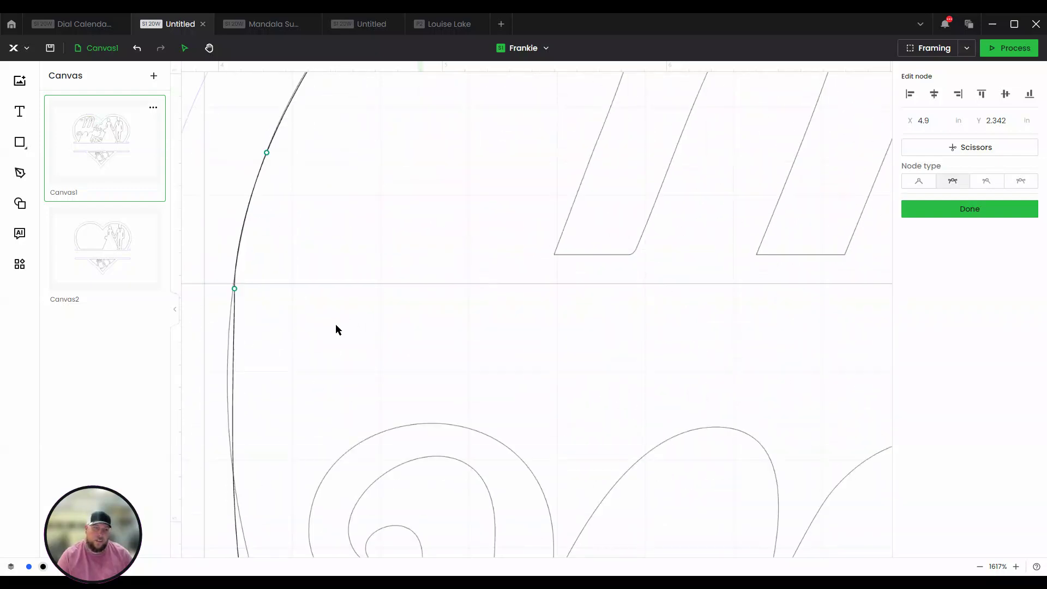
scroll(308, 345, down, 1)
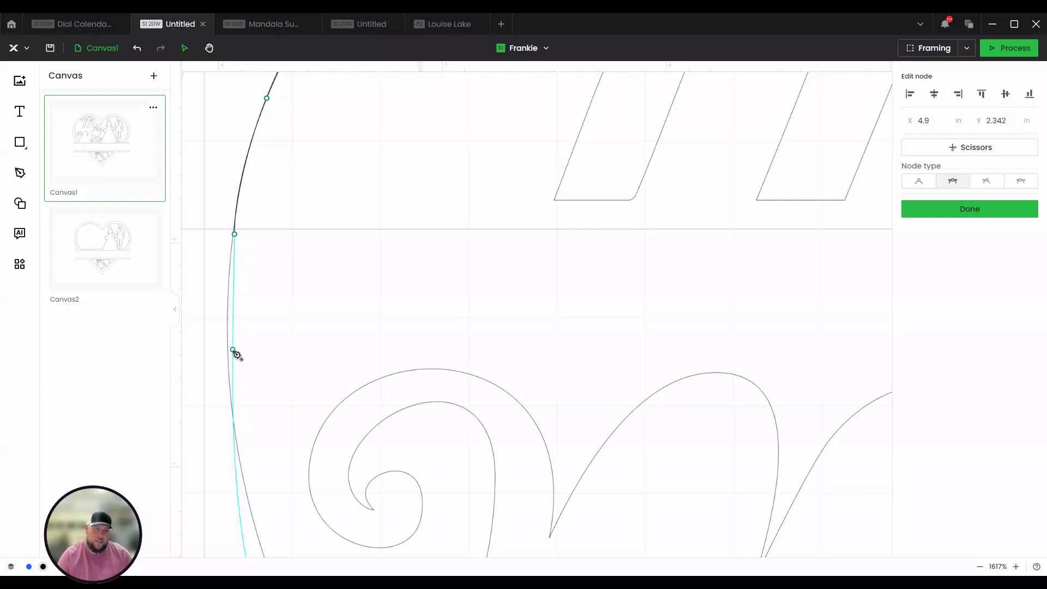
drag(234, 354, 229, 355)
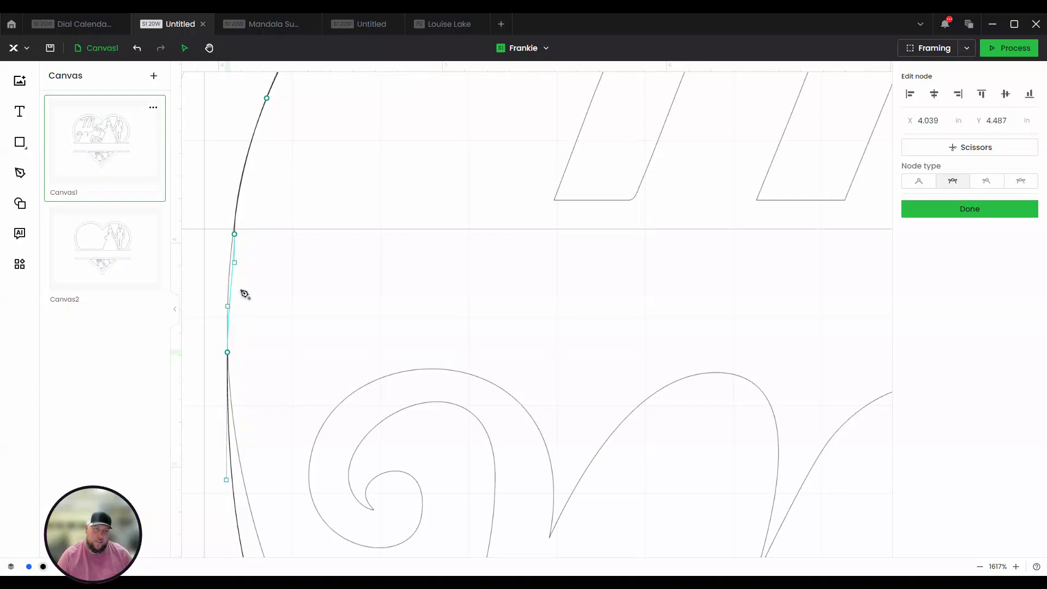
click(231, 261)
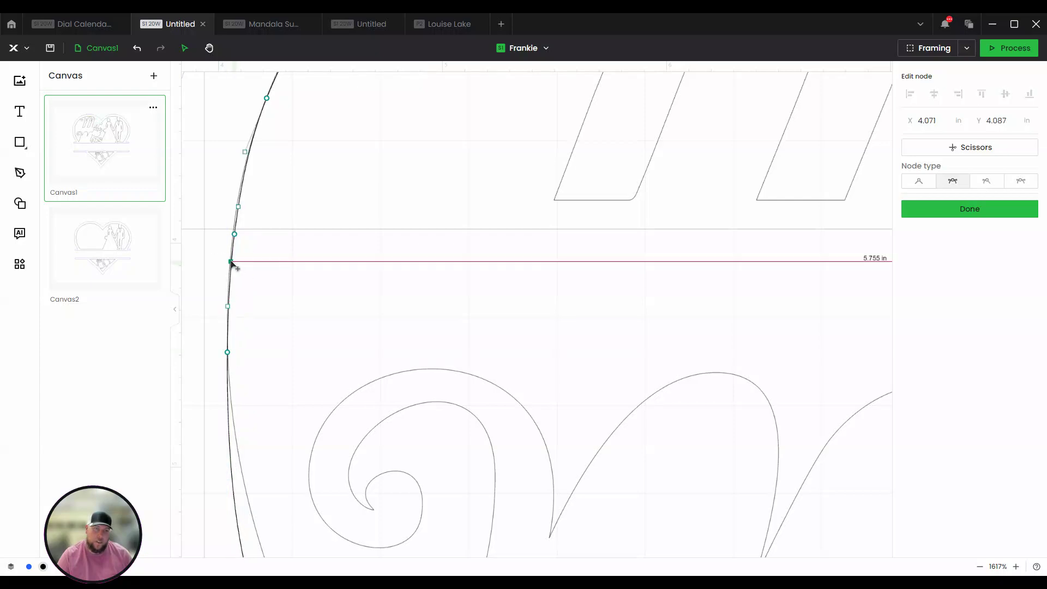
drag(231, 262, 233, 226)
Add a lower-left side node at about X 4.183, Y 5.348 in, and fit the node below and its handle at about X 4.427, Y 5.947 in.
scroll(273, 278, down, 2)
scroll(282, 288, down, 2)
click(250, 365)
drag(249, 364, 260, 329)
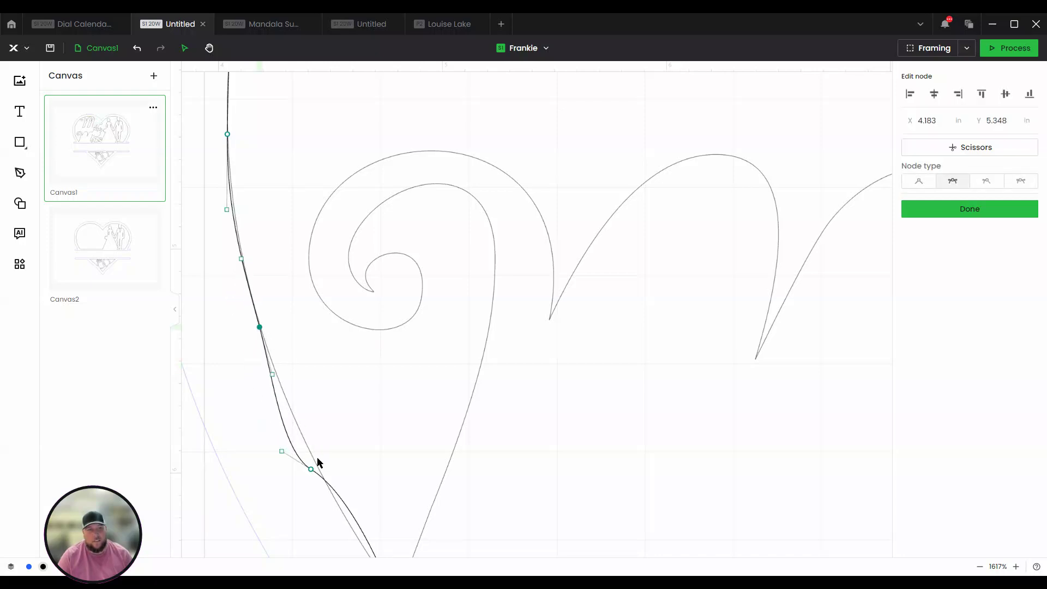
drag(281, 451, 289, 424)
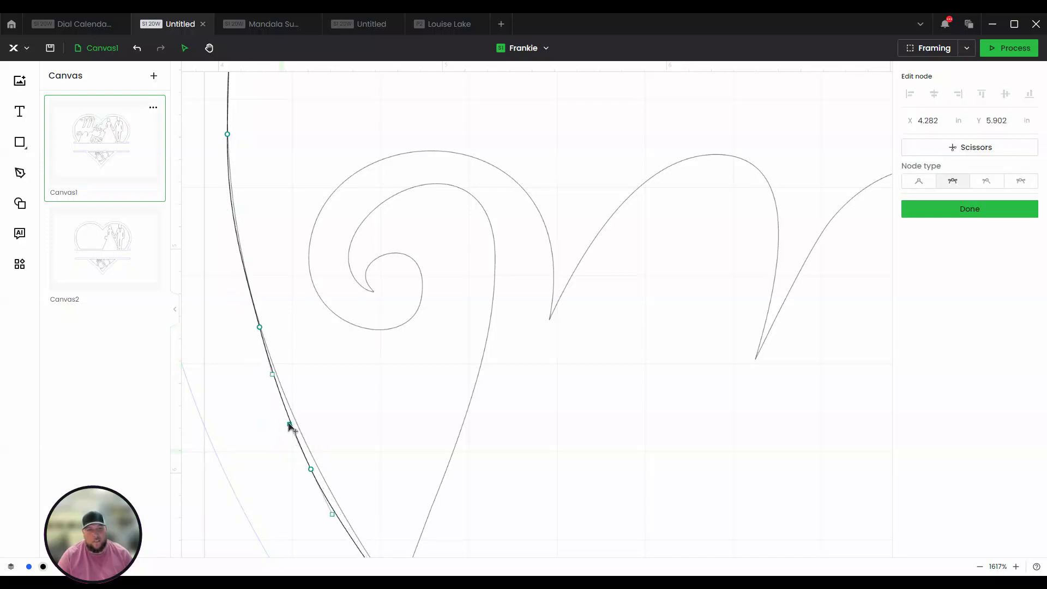
drag(311, 470, 314, 461)
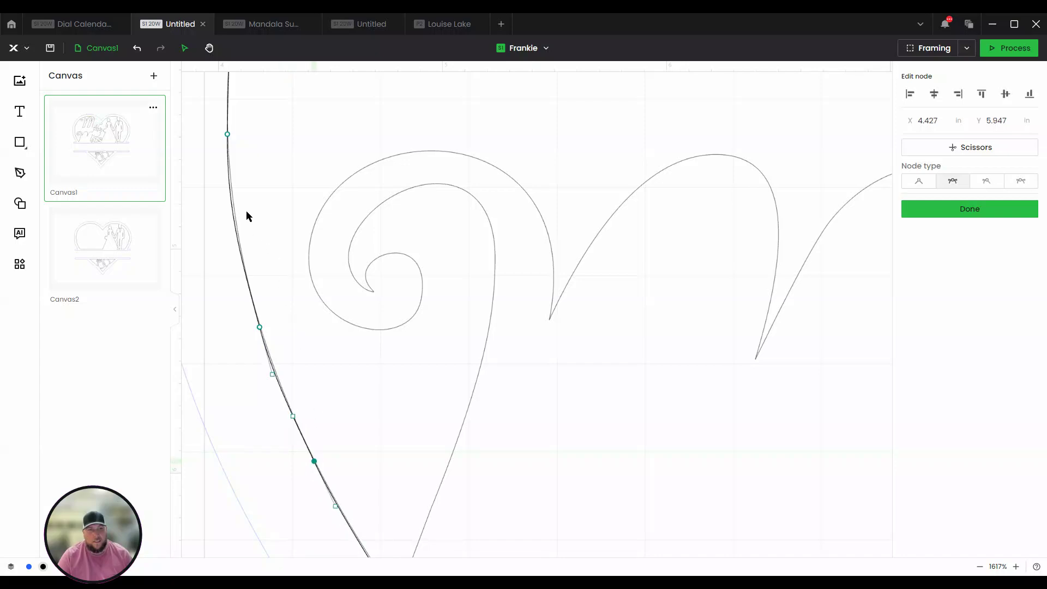
Add a left-side node at about X 4.069, Y 4.807 in and move the node below it to about X 4.195, Y 5.358 in.
click(232, 206)
drag(232, 206, 234, 206)
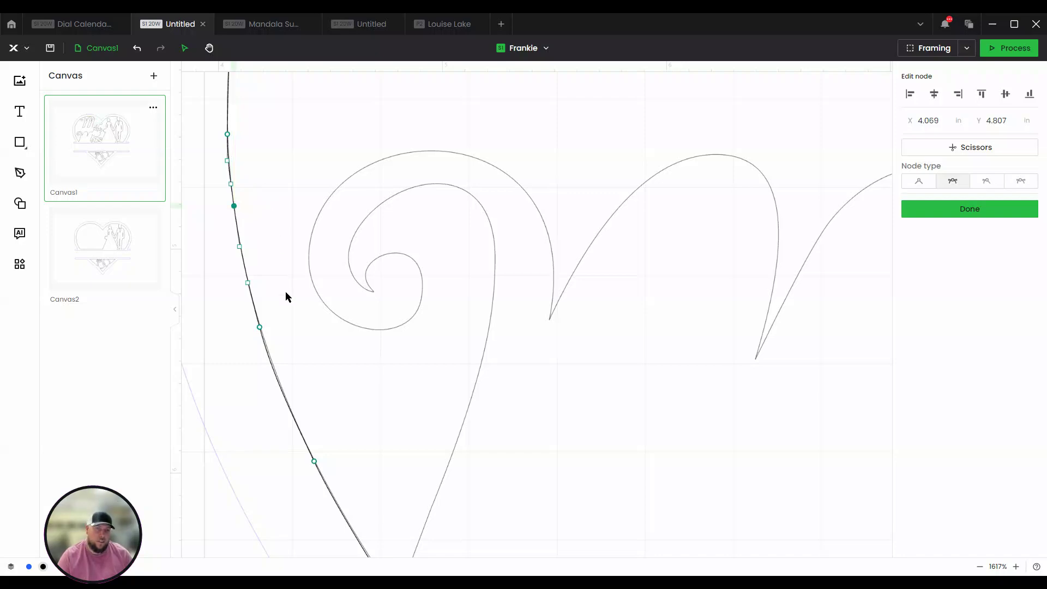
drag(259, 328, 262, 329)
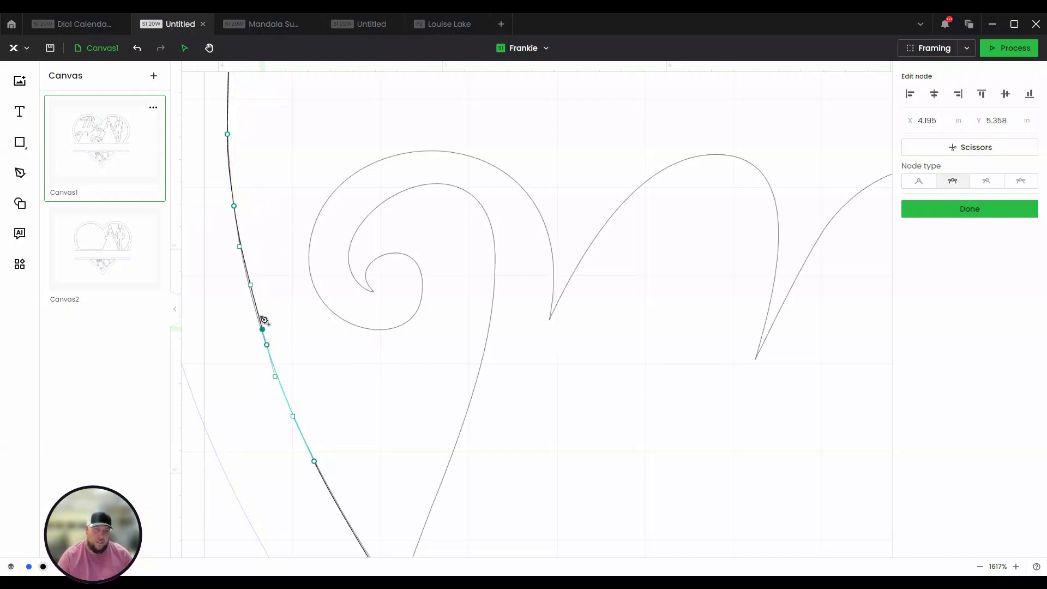
Add a node between those two left-side nodes at about X 4.131, Y 5.155 in.
scroll(257, 329, up, 3)
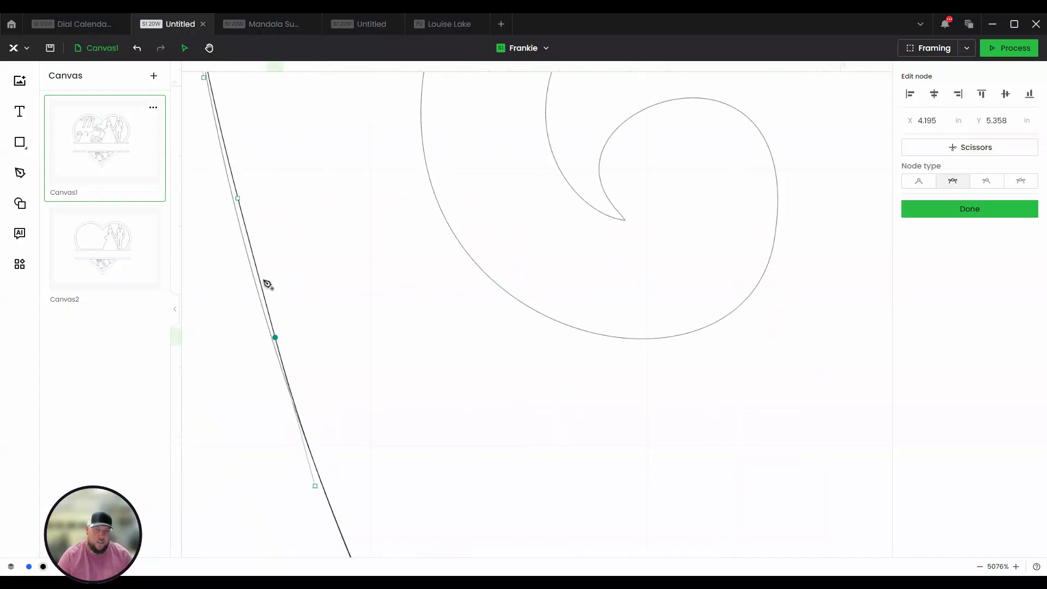
click(237, 195)
drag(238, 195, 230, 196)
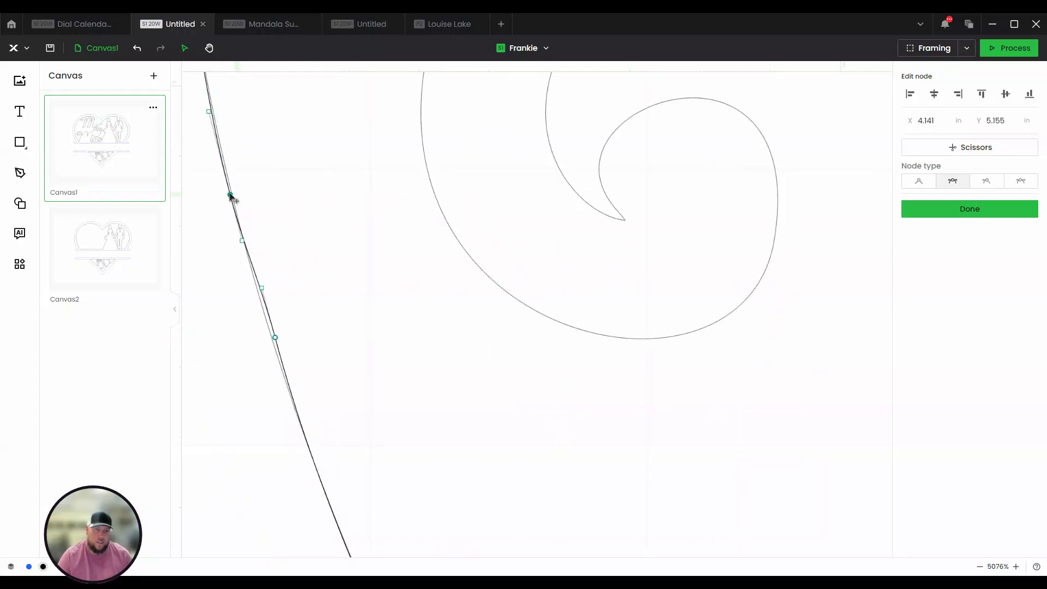
double_click(260, 291)
drag(261, 291, 255, 279)
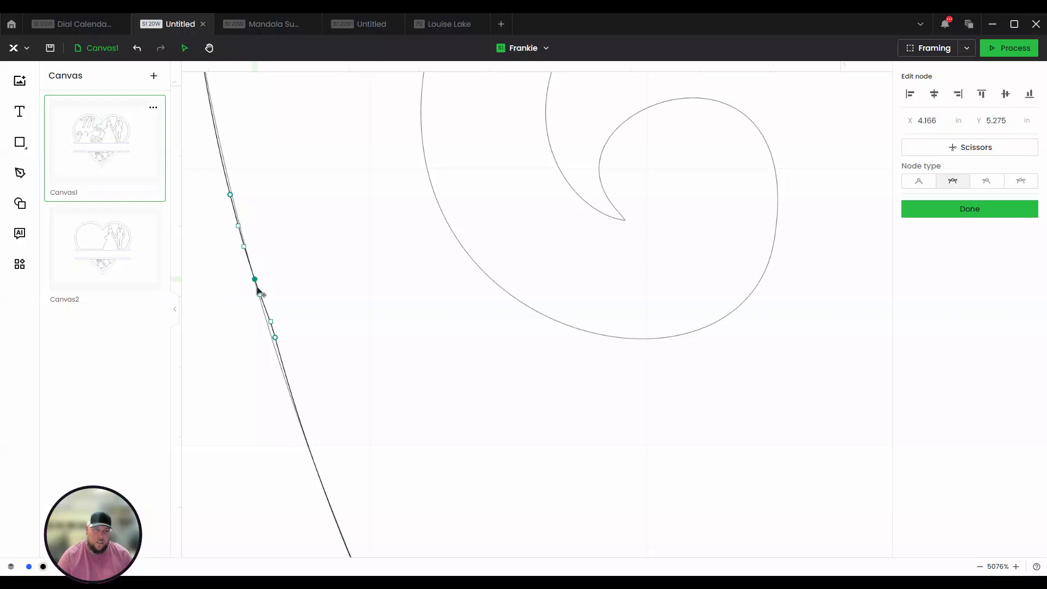
click(139, 50)
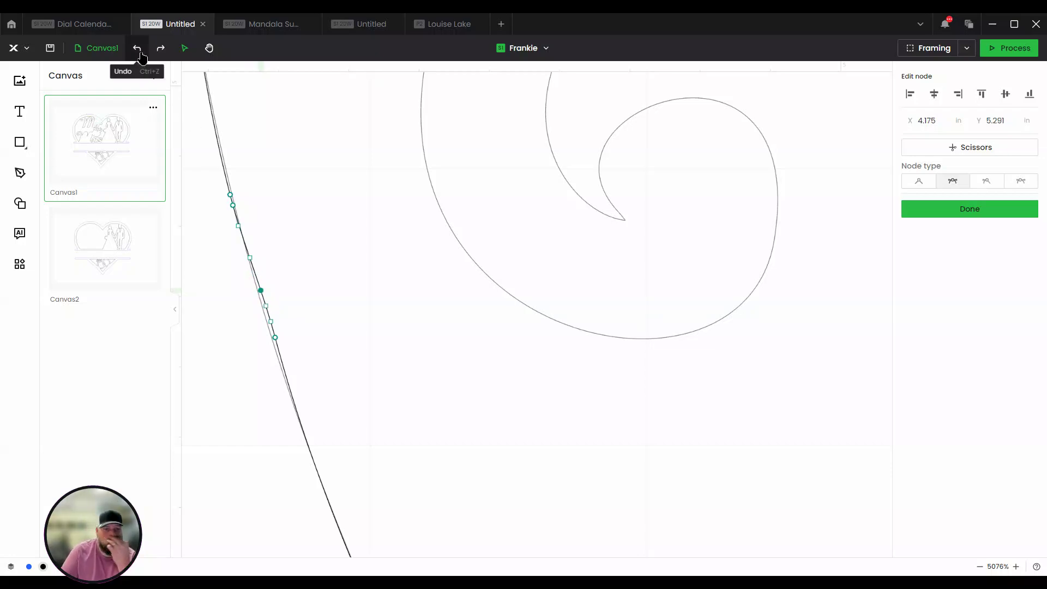
click(137, 48)
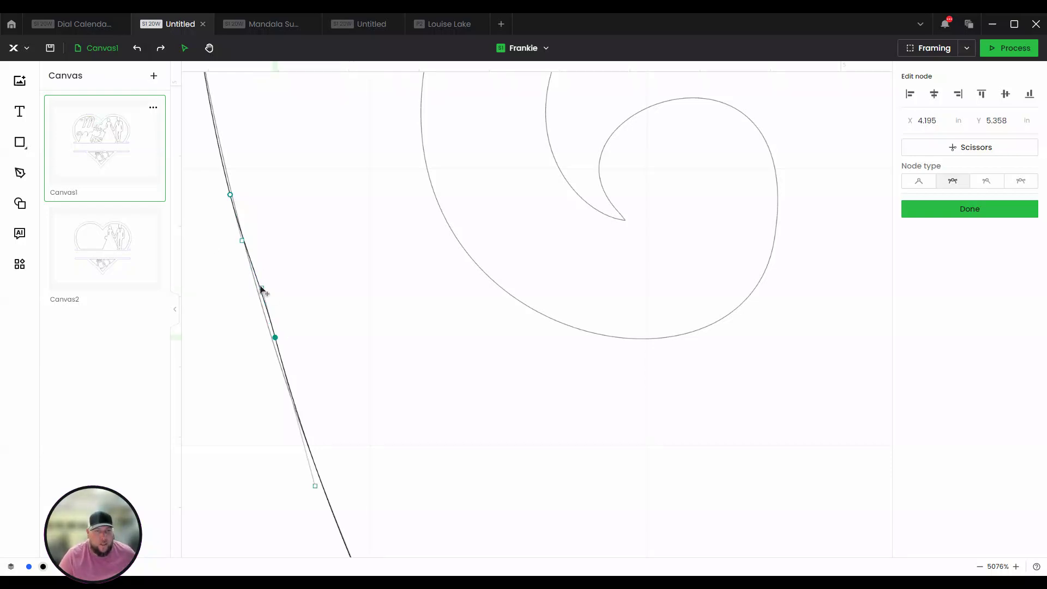
Align the lower node's handle, moving that node to about X 4.193, Y 5.361 in and the one above to about X 4.13, Y 5.143 in.
click(253, 290)
drag(252, 291, 259, 287)
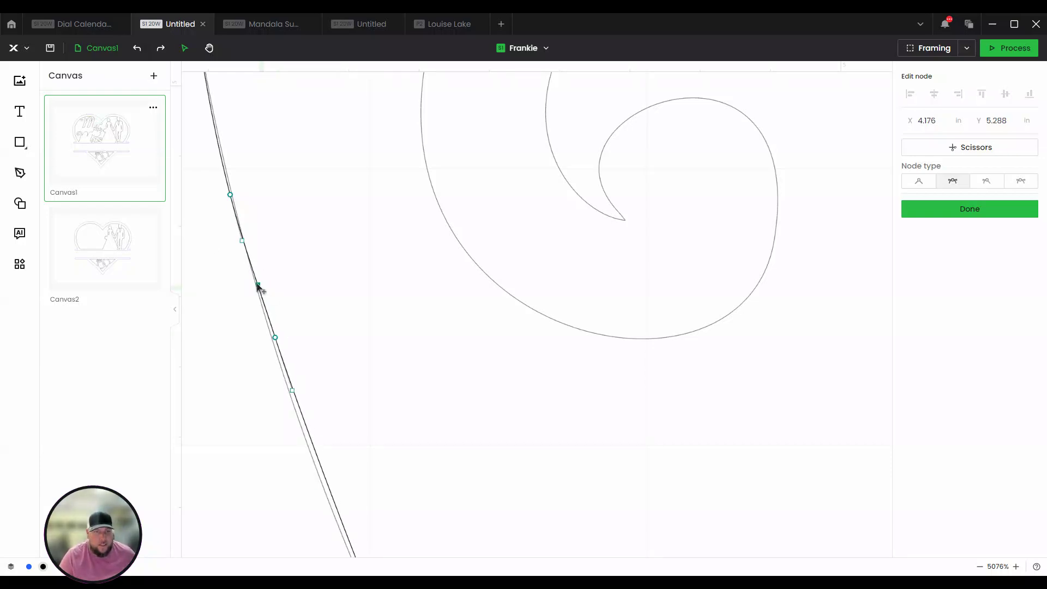
click(276, 338)
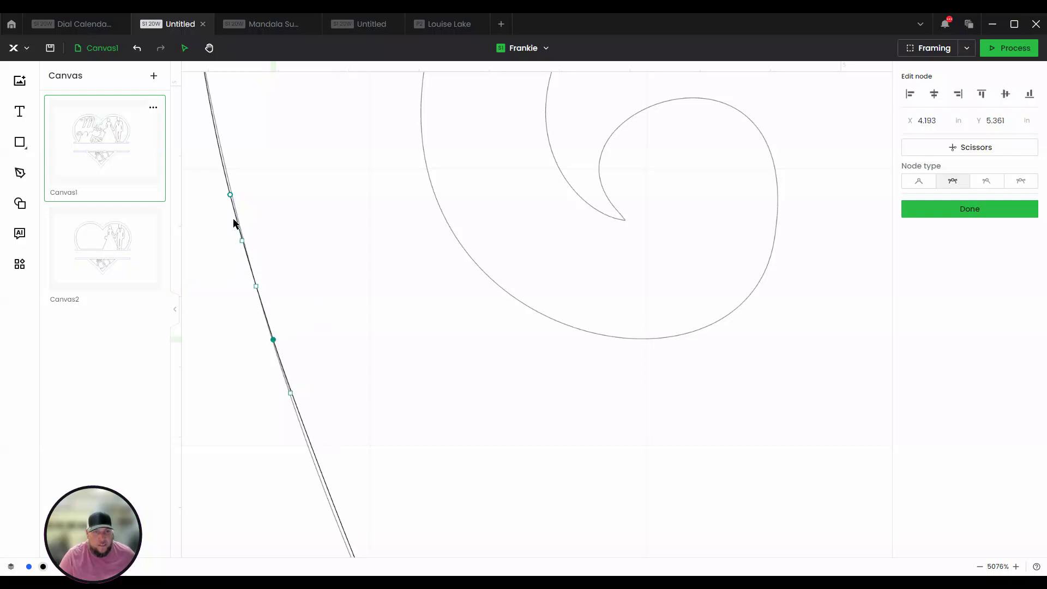
drag(229, 197, 229, 186)
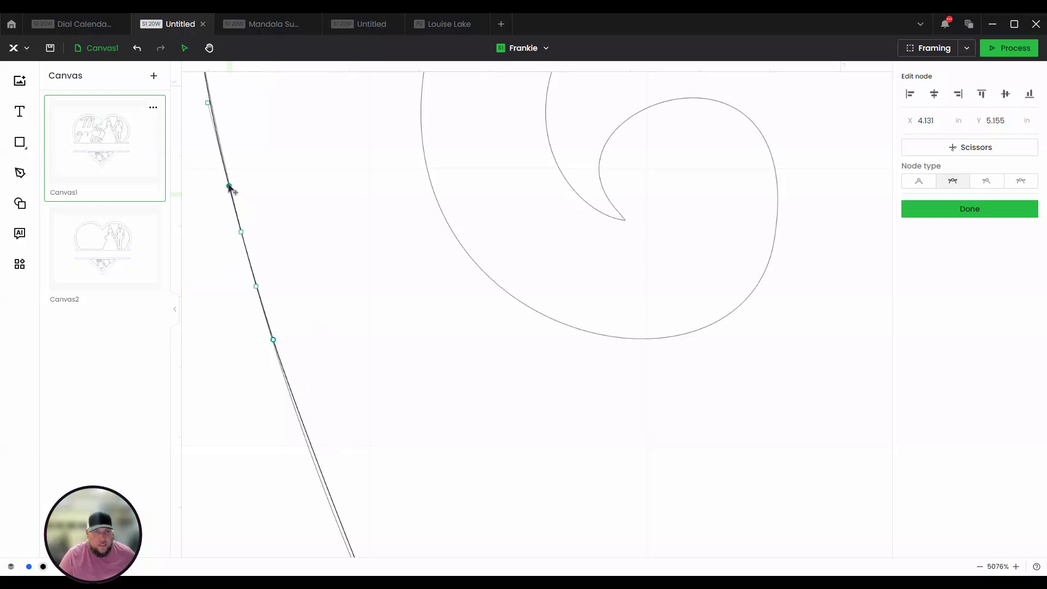
Add a node farther down the left side at about X 4.28, Y 5.61 in, fitted to the original heart curve.
scroll(313, 267, down, 3)
scroll(343, 315, down, 2)
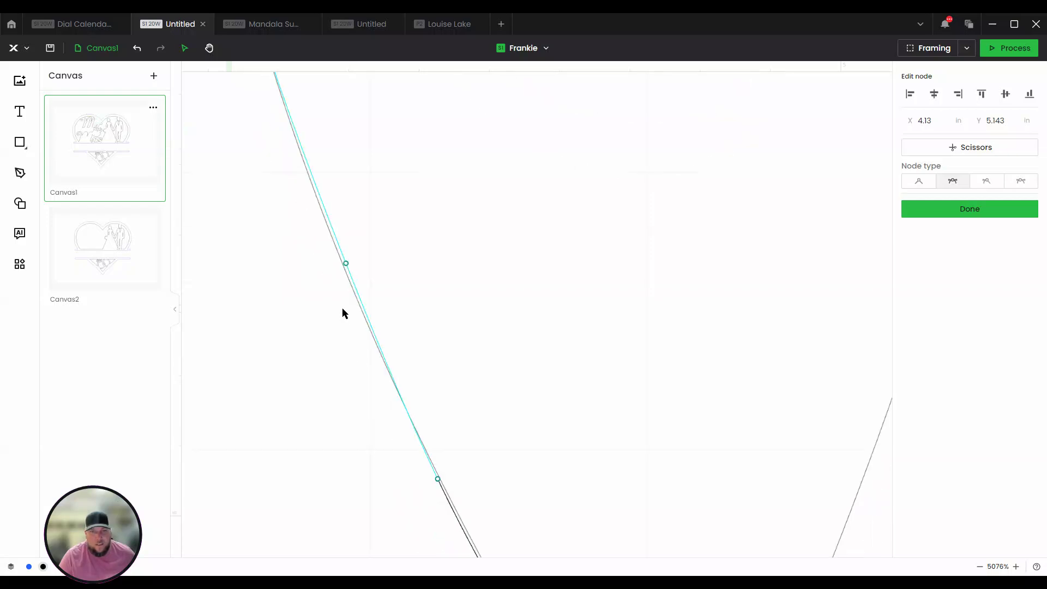
click(346, 263)
click(336, 241)
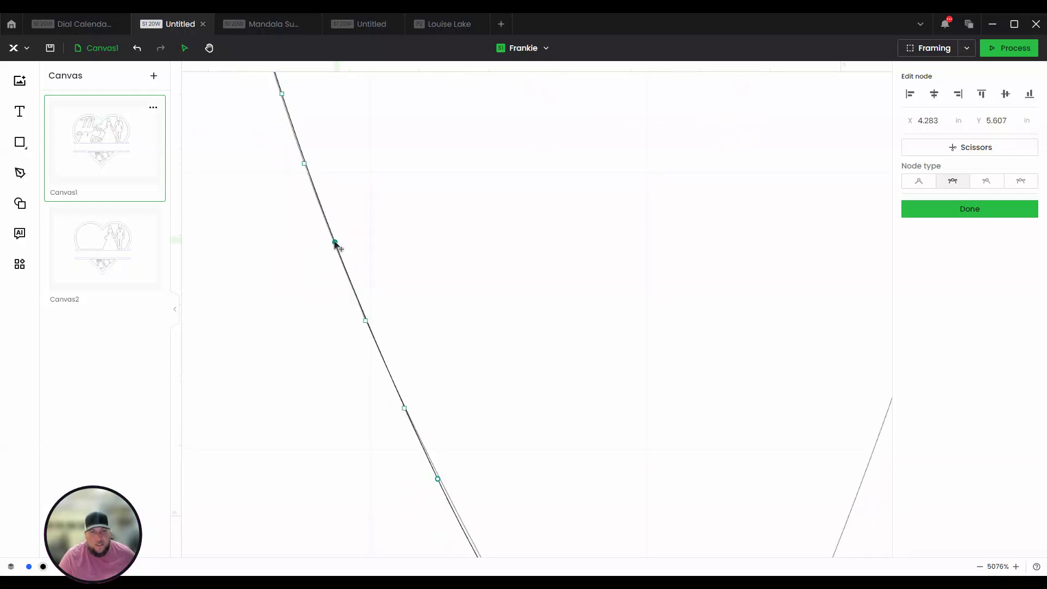
Shift the next lower node and its handle onto the heart curve, and add a node above it at about X 4.356, Y 5.79 in.
scroll(463, 358, down, 4)
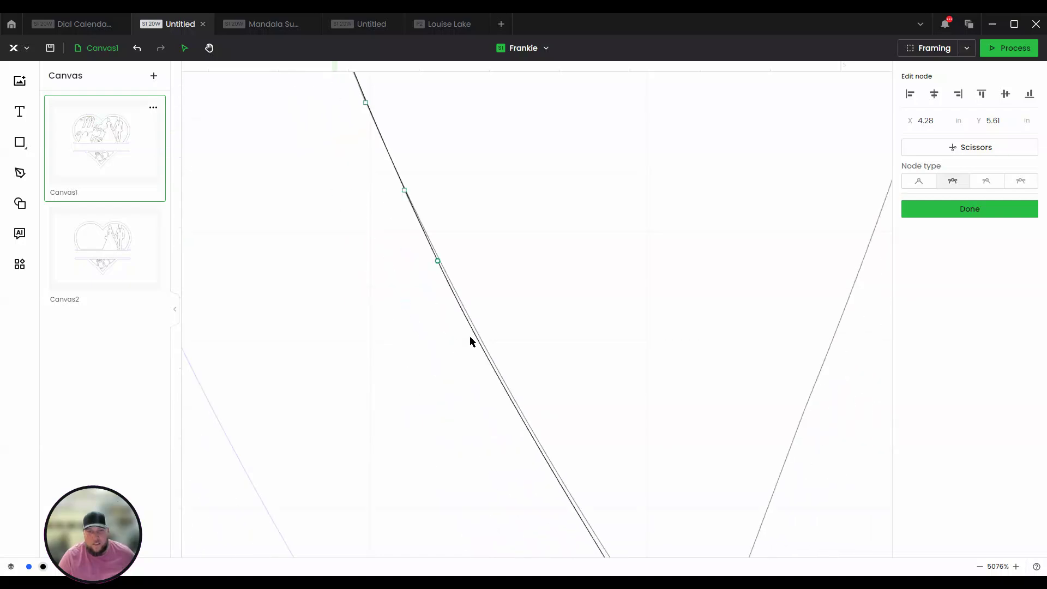
drag(438, 261, 442, 265)
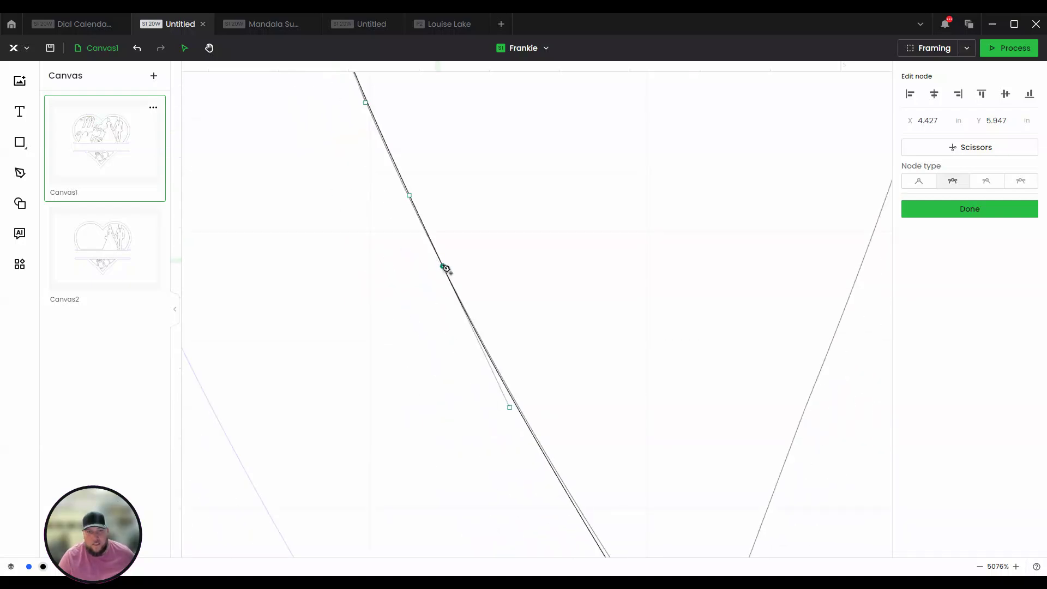
click(408, 196)
drag(408, 196, 410, 193)
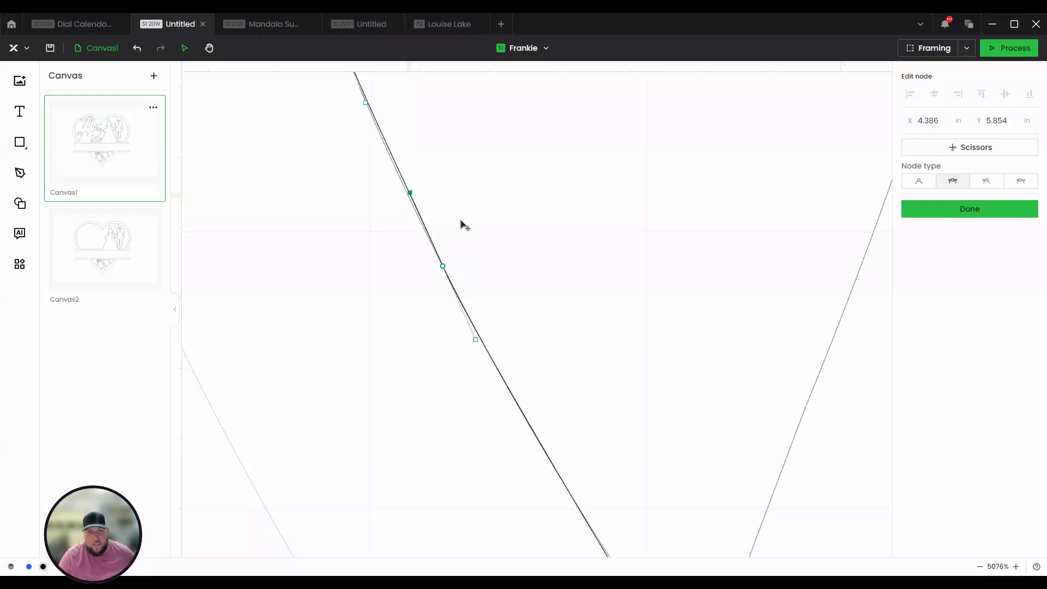
click(391, 150)
drag(389, 151, 388, 152)
Move the bottom-left corner node to the lettering's lower tip, and add a side node at about X 4.615, Y 6.28 in with its handle following the curve.
scroll(480, 278, down, 3)
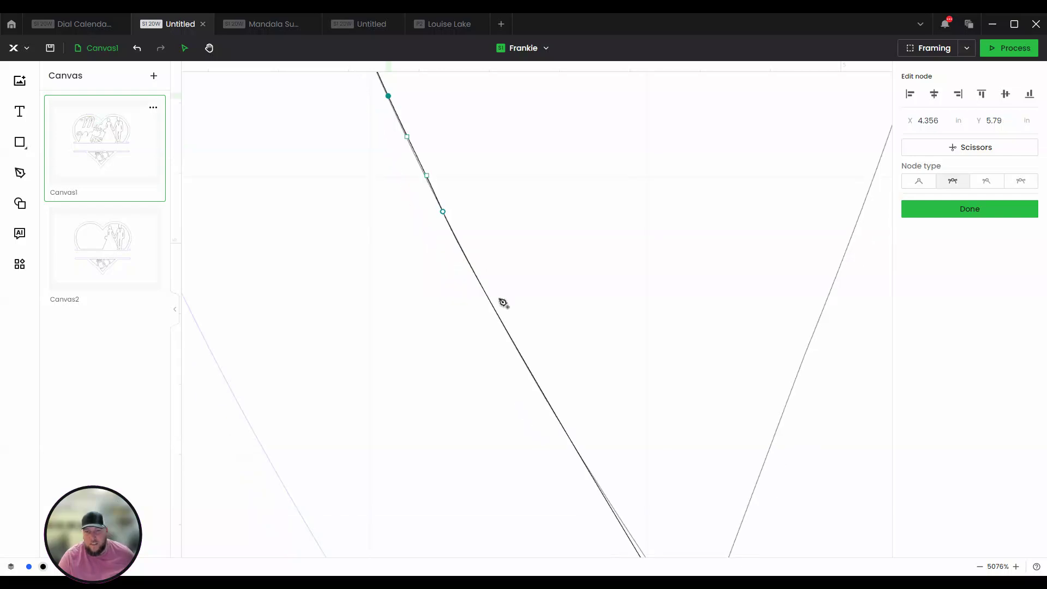
drag(690, 531, 698, 526)
click(576, 331)
drag(576, 332, 570, 332)
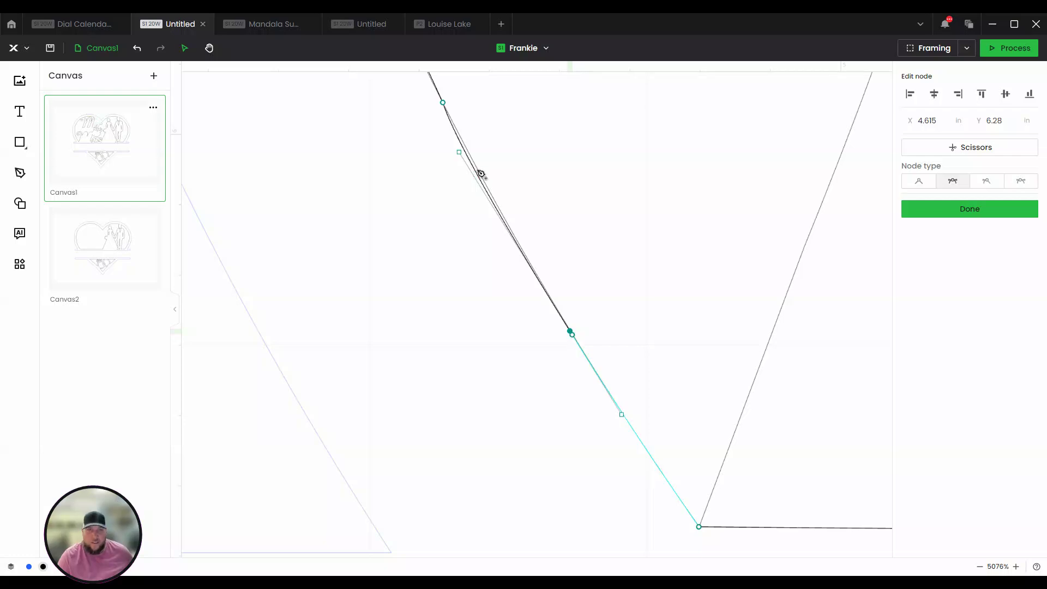
drag(460, 150, 500, 223)
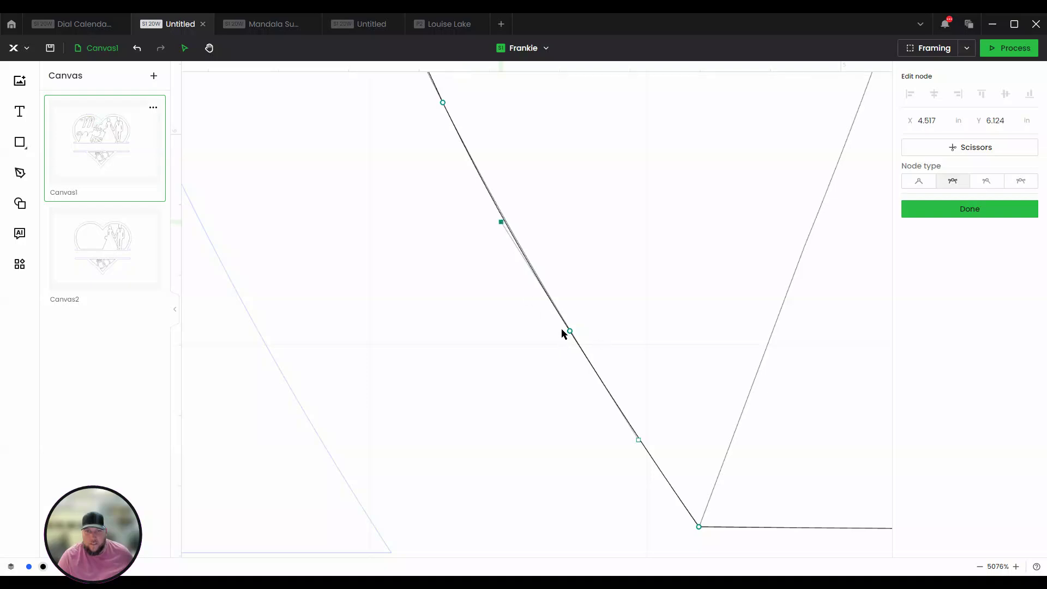
key(Delete)
scroll(633, 193, down, 1)
scroll(634, 193, down, 3)
scroll(676, 344, down, 3)
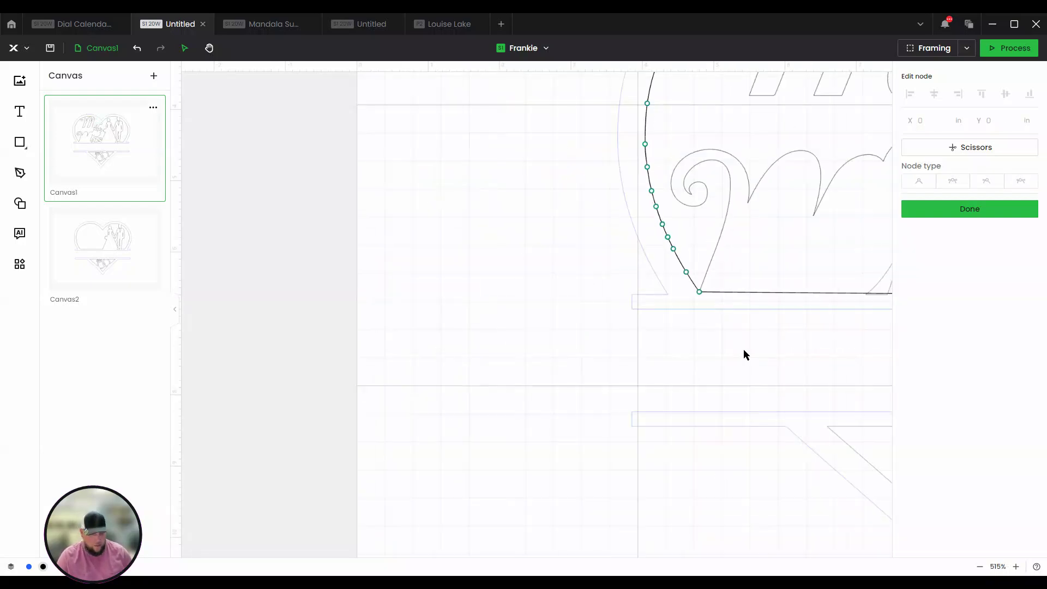
drag(793, 324, 432, 328)
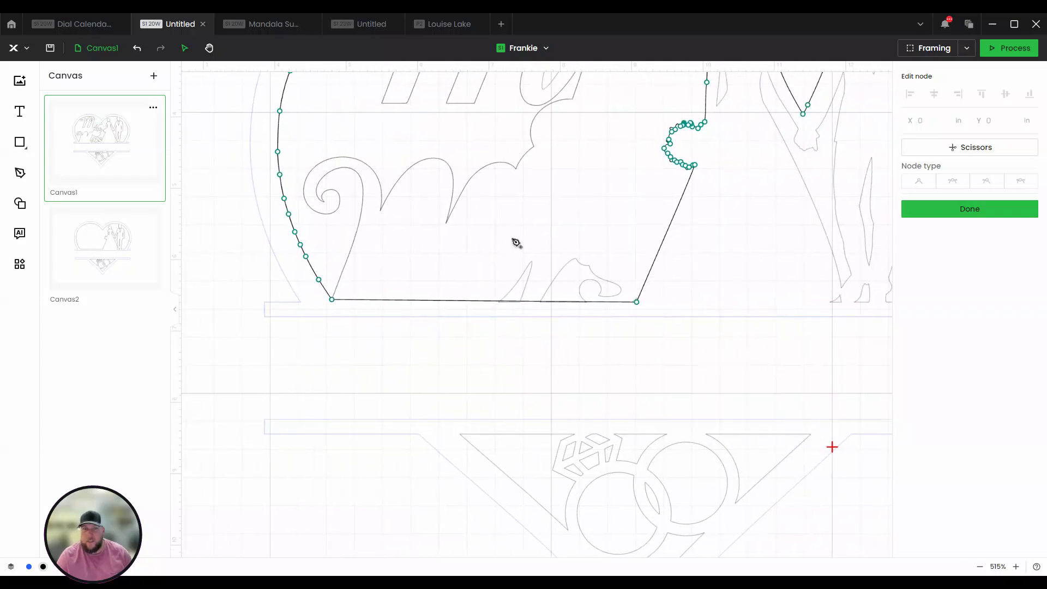
scroll(512, 244, up, 3)
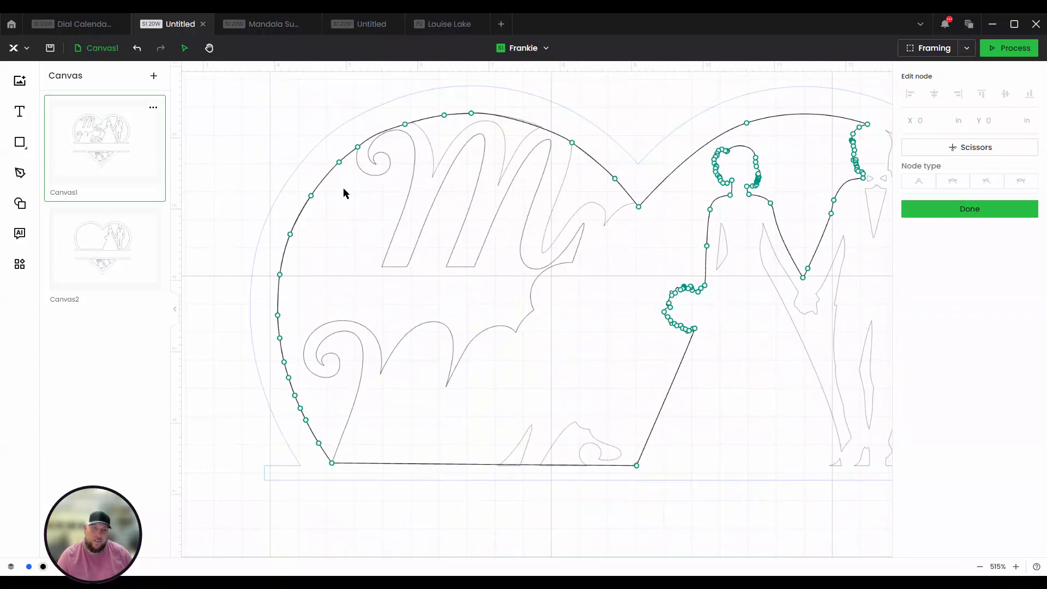
Nudge the node beside the upper lettering curl to about X 5.167, Y 2.13 in and its handle to about X 5.374, Y 1.974 in.
scroll(397, 148, up, 5)
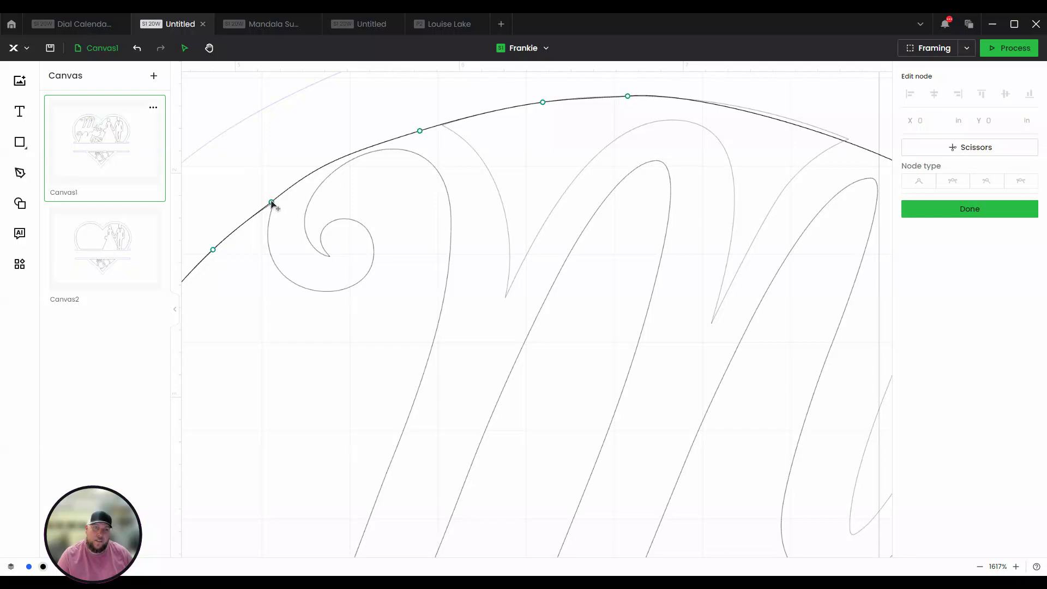
drag(272, 201, 273, 202)
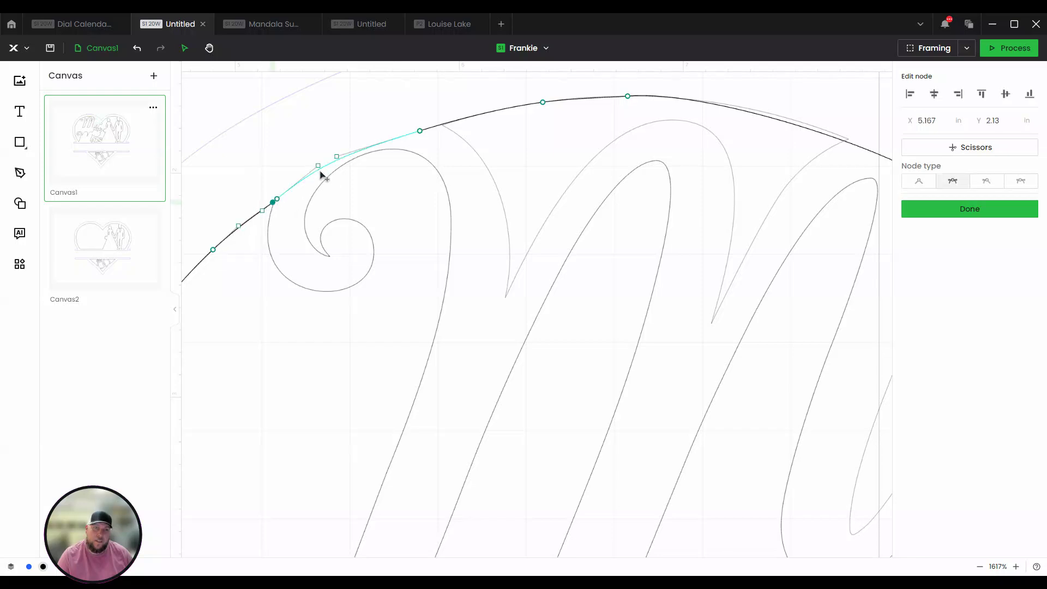
drag(318, 166, 319, 169)
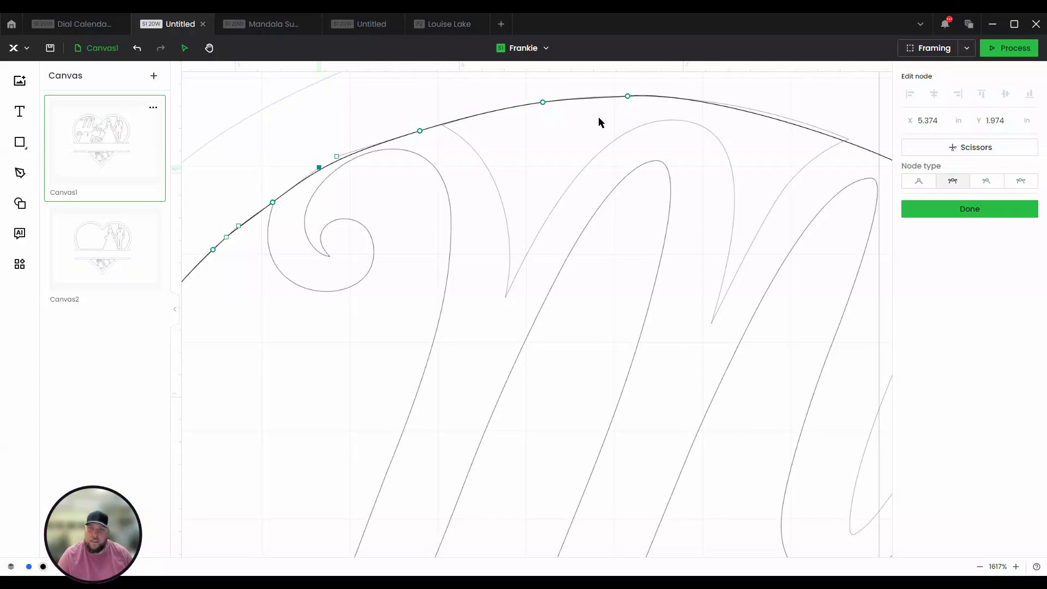
Add a node on the left lobe's descending upper curve, fit it at about X 7.693, Y 1.828 in, and finish node editing.
click(840, 139)
drag(838, 139, 839, 136)
scroll(840, 170, down, 5)
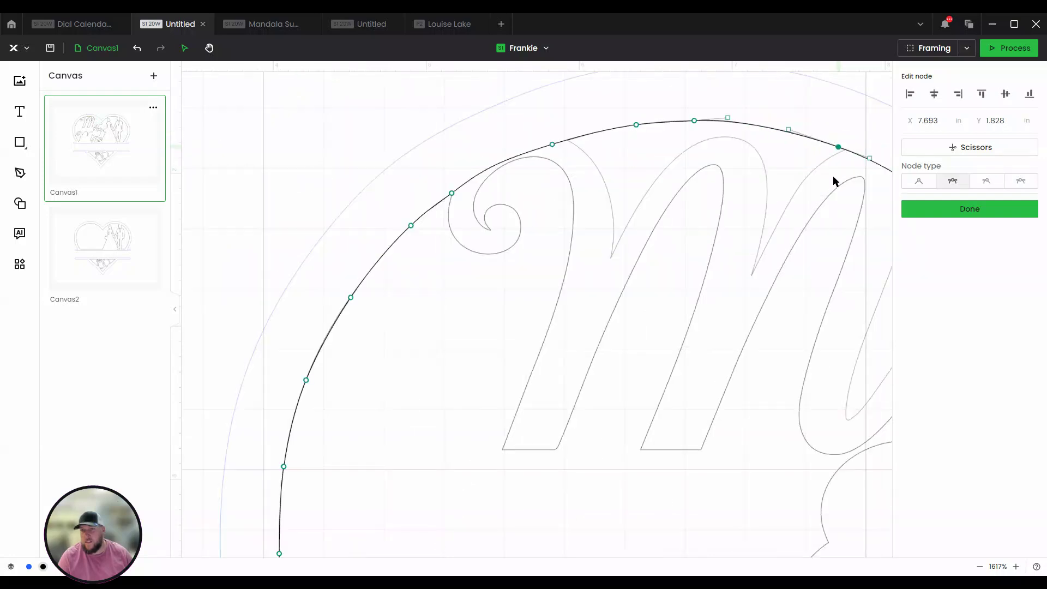
scroll(873, 245, up, 7)
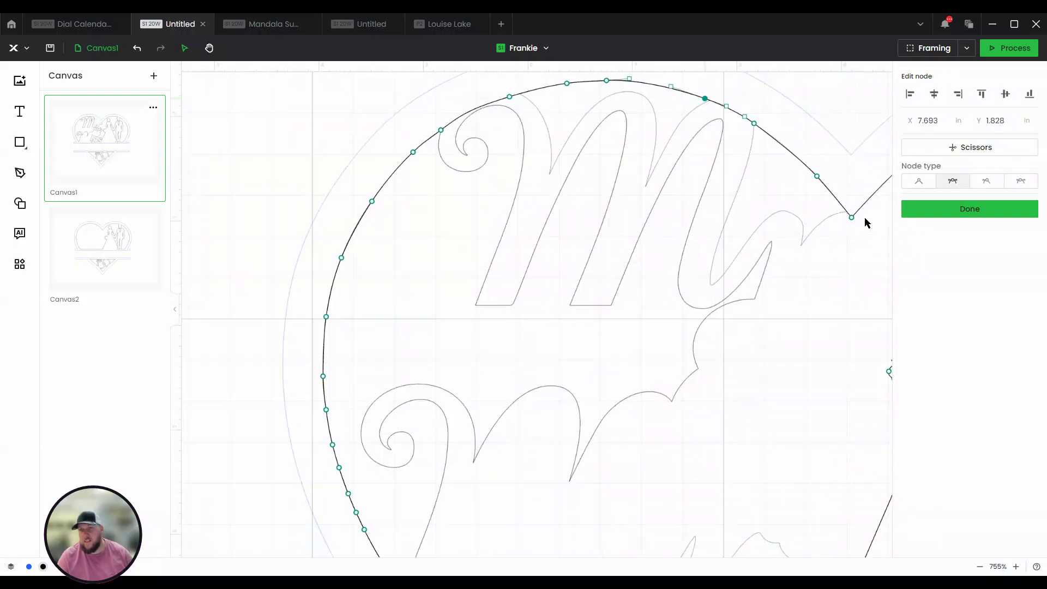
scroll(786, 230, down, 5)
click(941, 217)
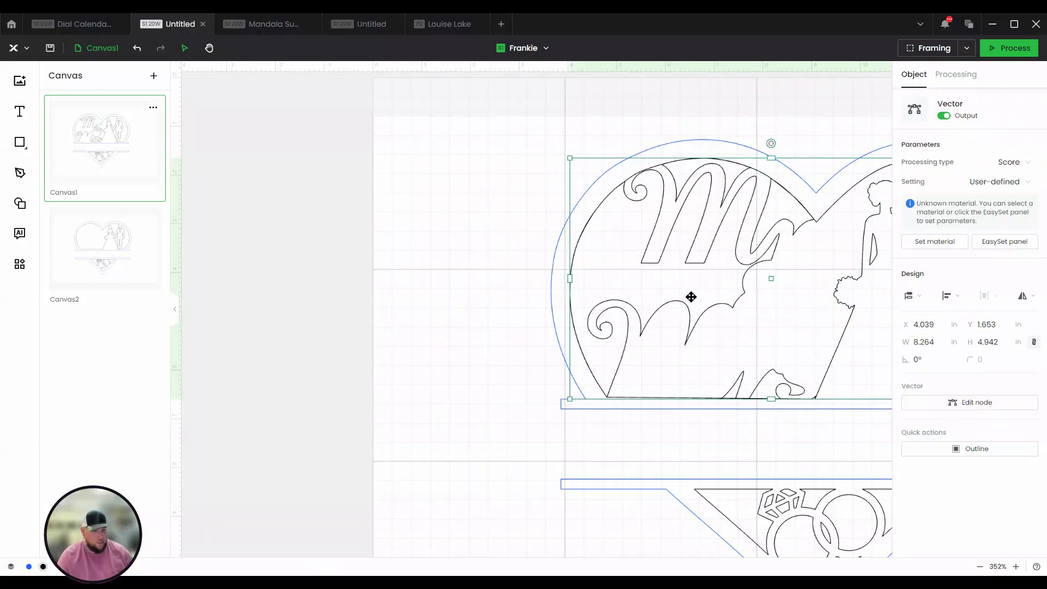
Delete the Mr & Mrs lettering outlines and their remaining upper pieces from inside the left half of the heart.
click(680, 225)
click(674, 221)
key(Delete)
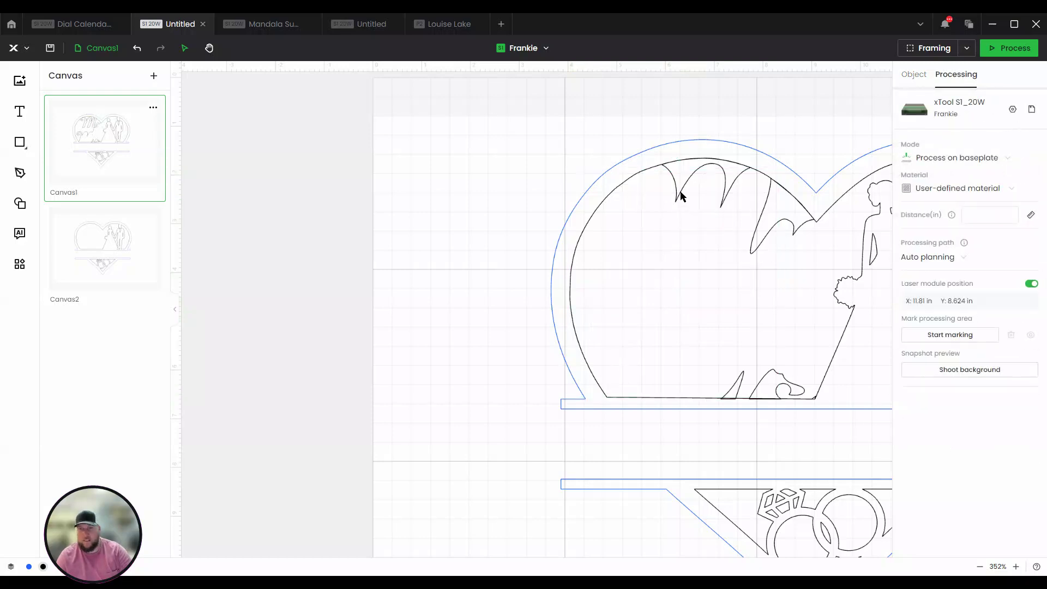
click(760, 216)
key(Delete)
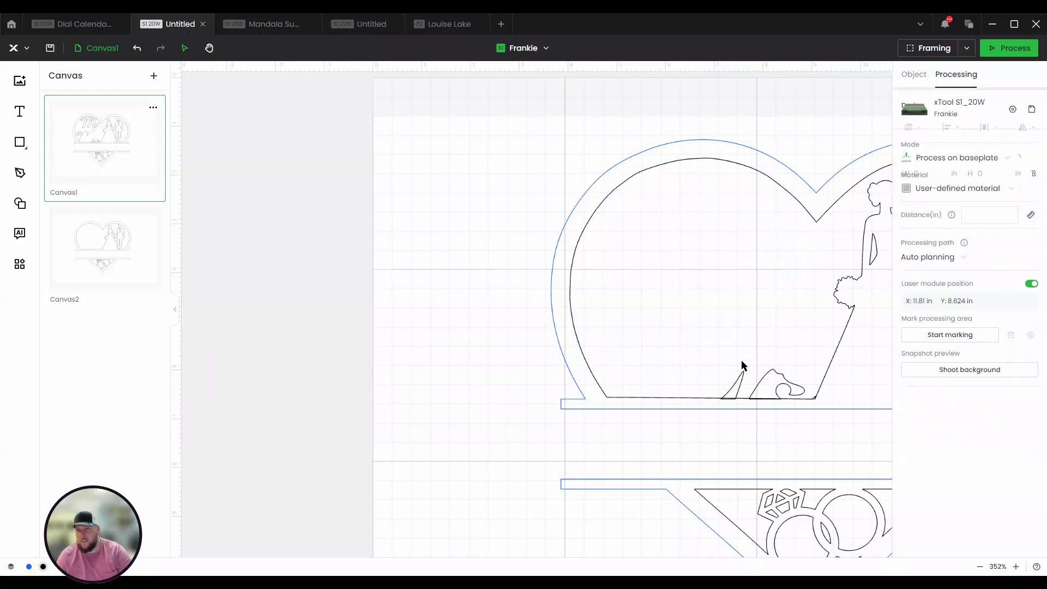
Delete the leftover lettering fragments along the heart's base beside the bride's dress.
click(739, 380)
key(Delete)
click(781, 378)
key(Delete)
click(813, 395)
key(Delete)
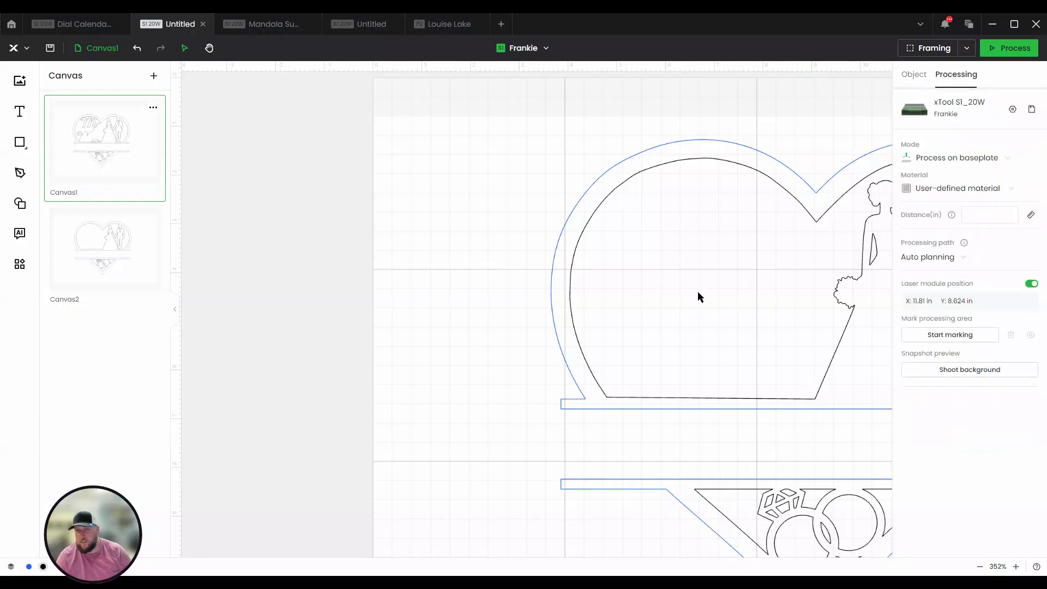
Smooth the inner heart outline's upper-left bend by adjusting the handle of its node at X 5.167, Y 2.13 in, and finish node editing.
scroll(698, 290, down, 5)
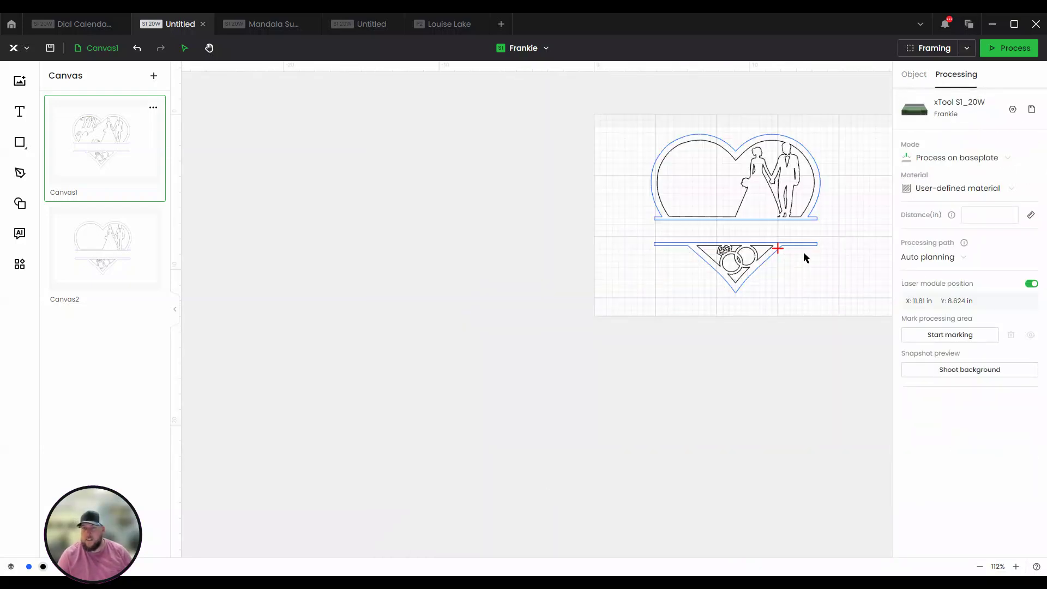
scroll(681, 150, up, 5)
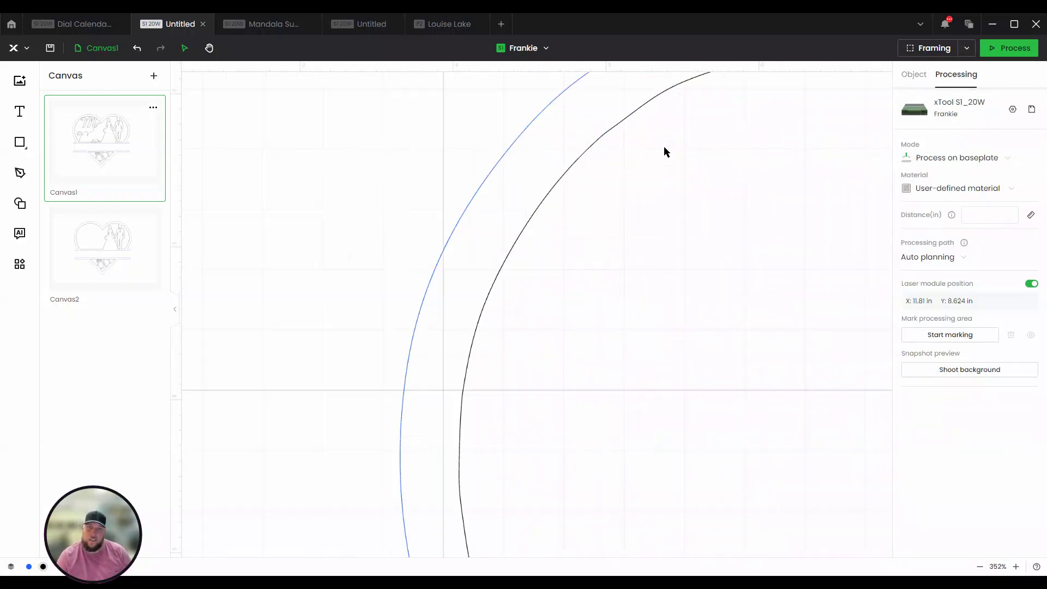
click(628, 119)
click(627, 116)
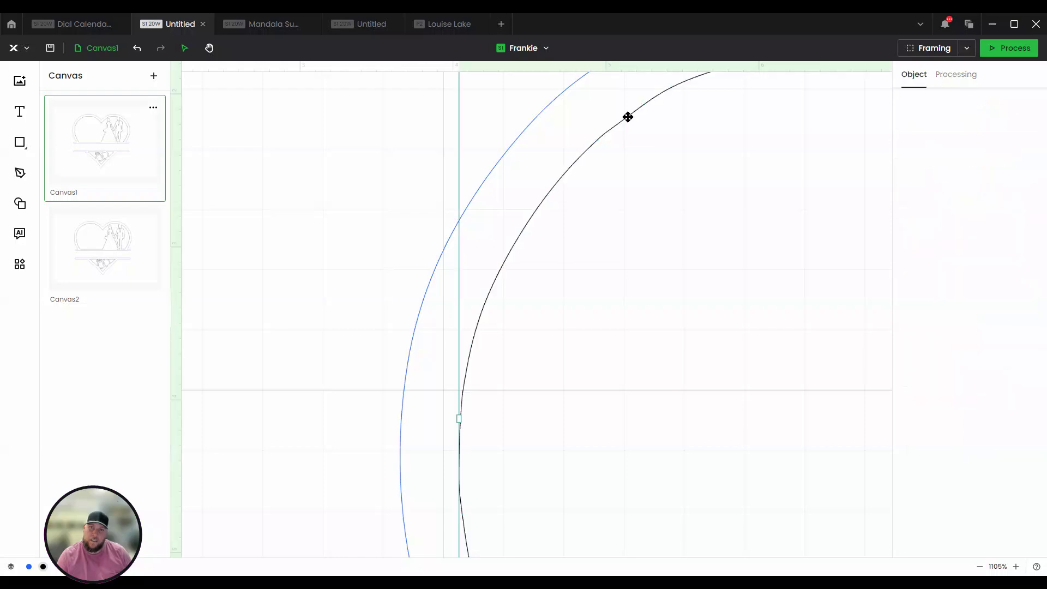
double_click(627, 117)
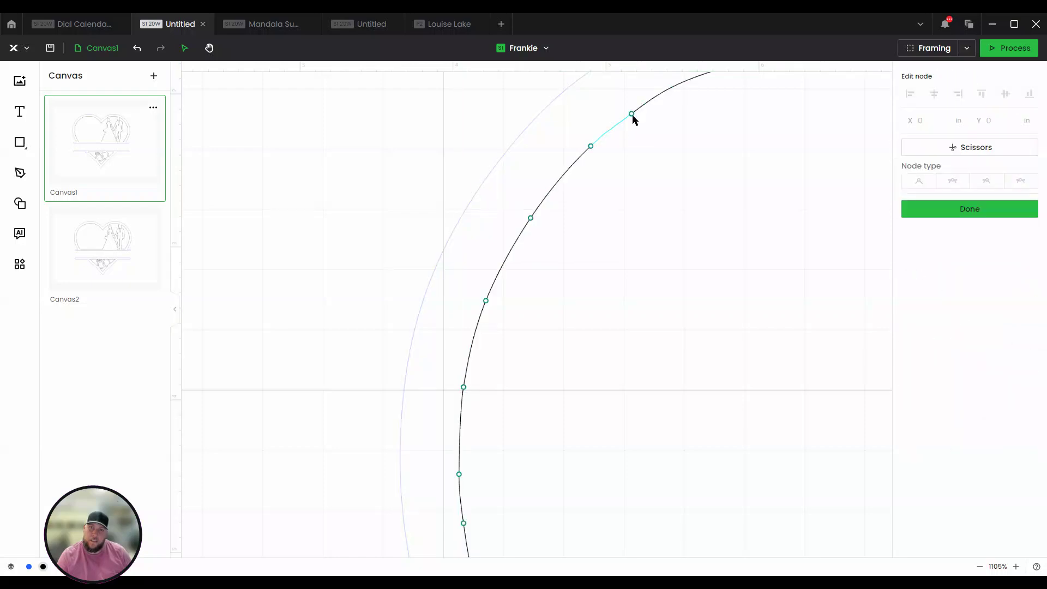
click(631, 114)
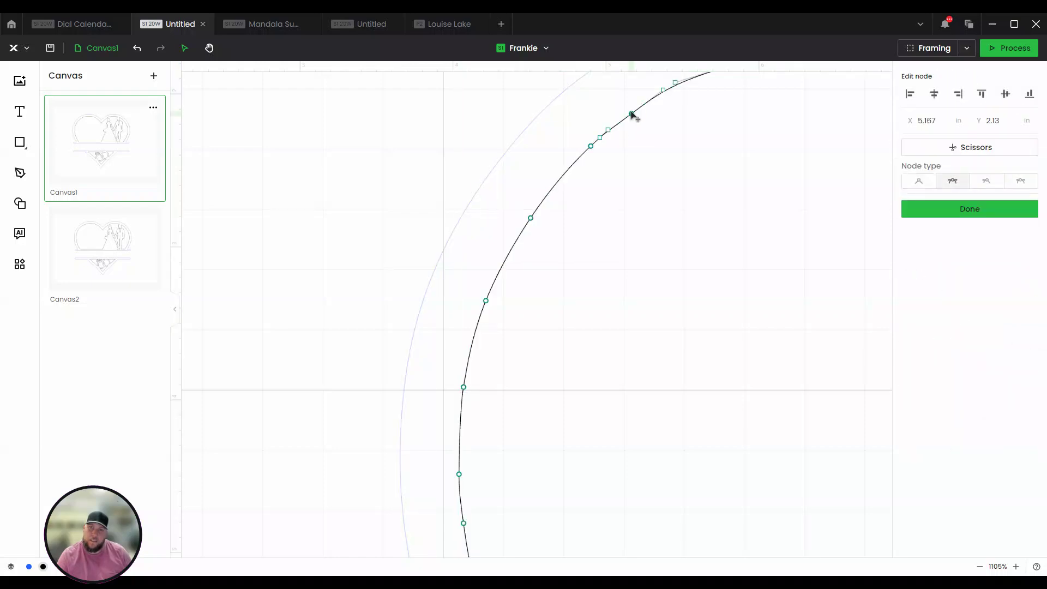
click(663, 90)
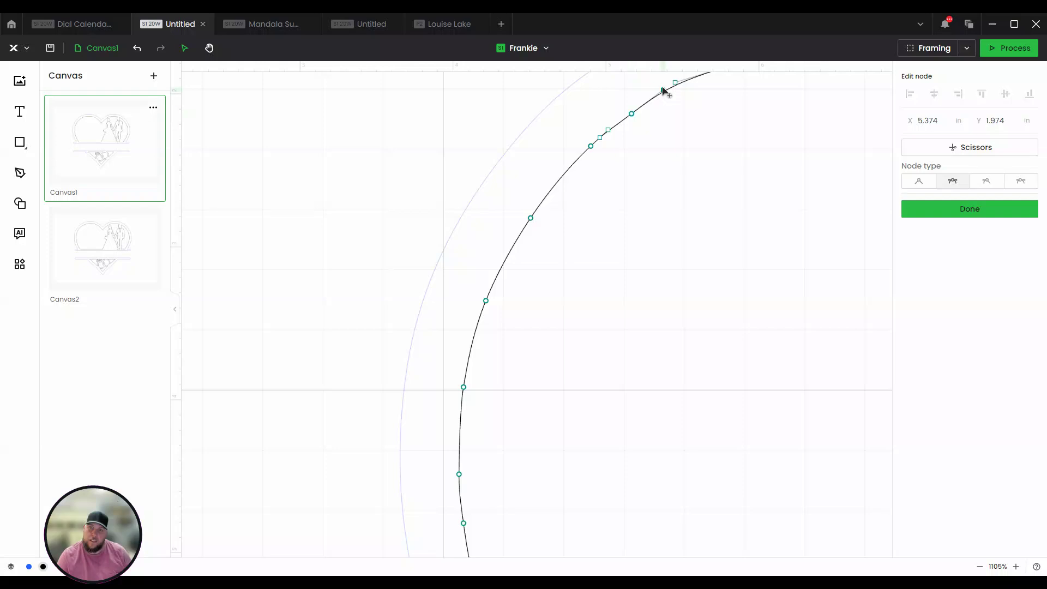
drag(663, 90, 661, 94)
scroll(673, 144, down, 10)
click(964, 210)
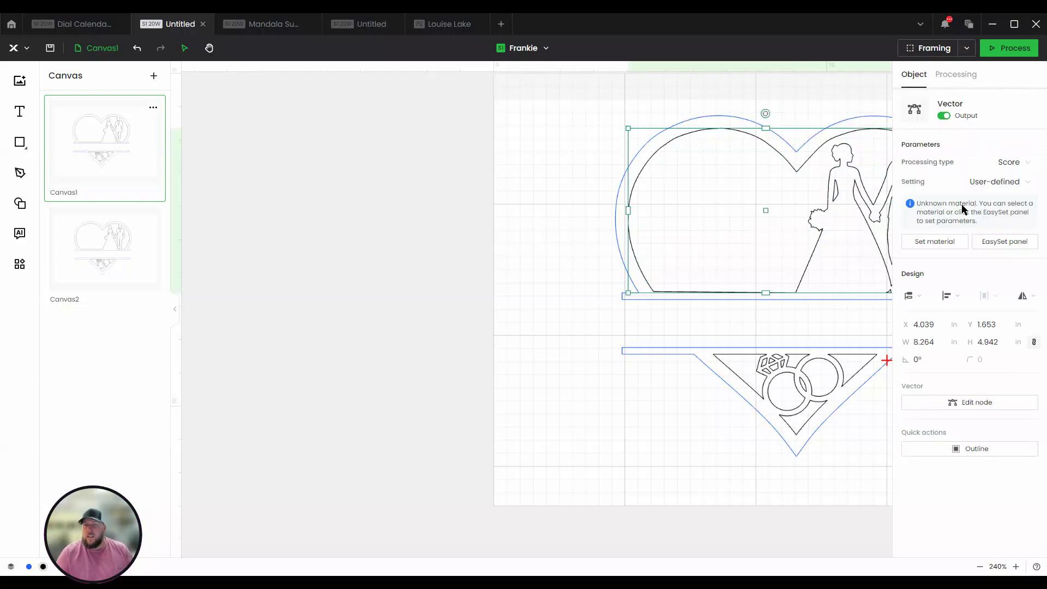
scroll(856, 237, down, 5)
click(751, 393)
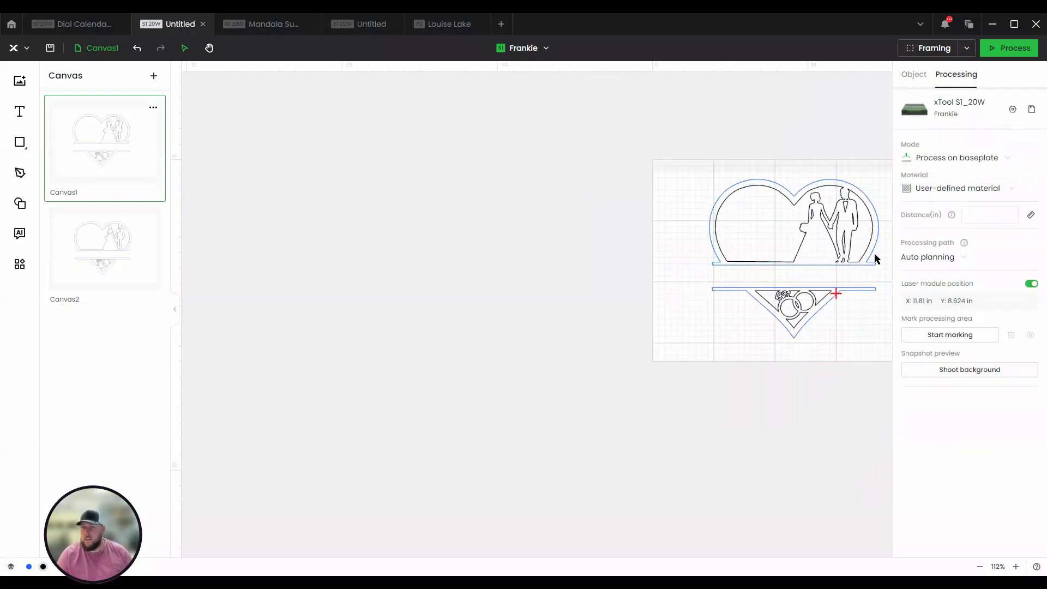
Combine all the heart, couple and rings outlines into one compound vector.
scroll(881, 214, up, 5)
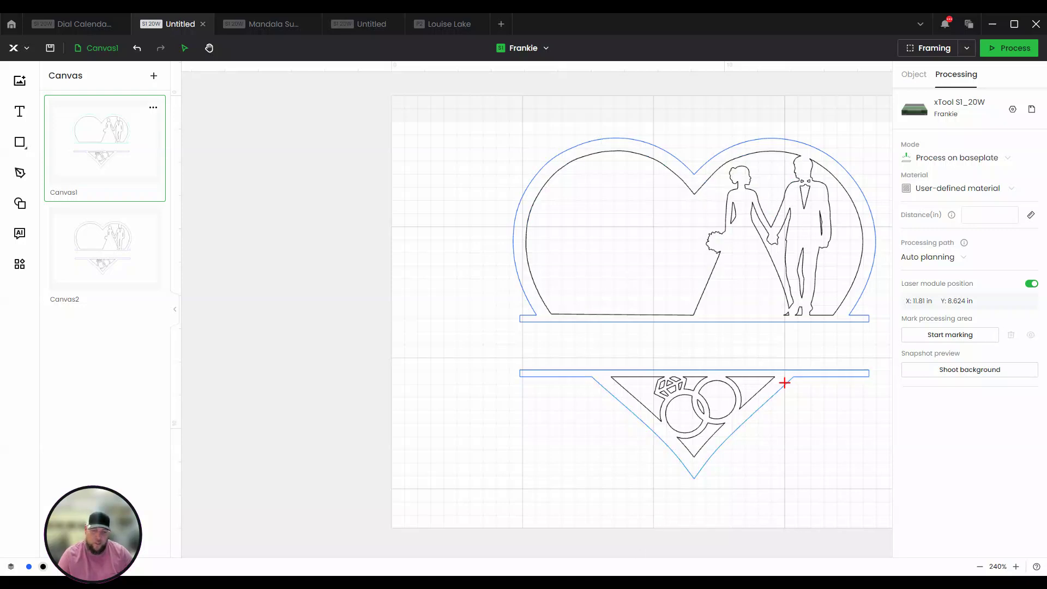
drag(438, 126, 892, 494)
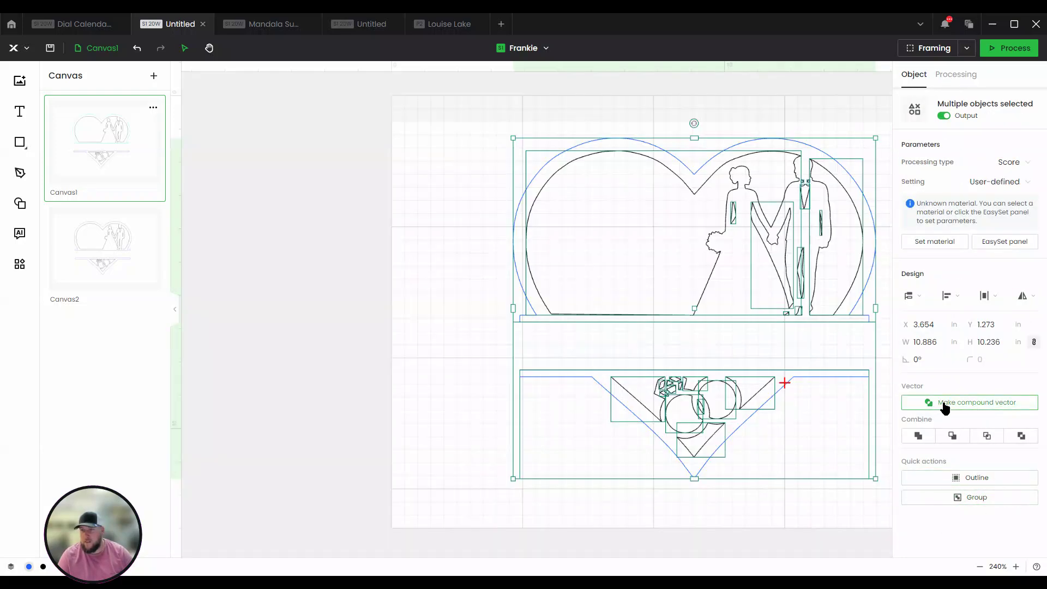
click(978, 403)
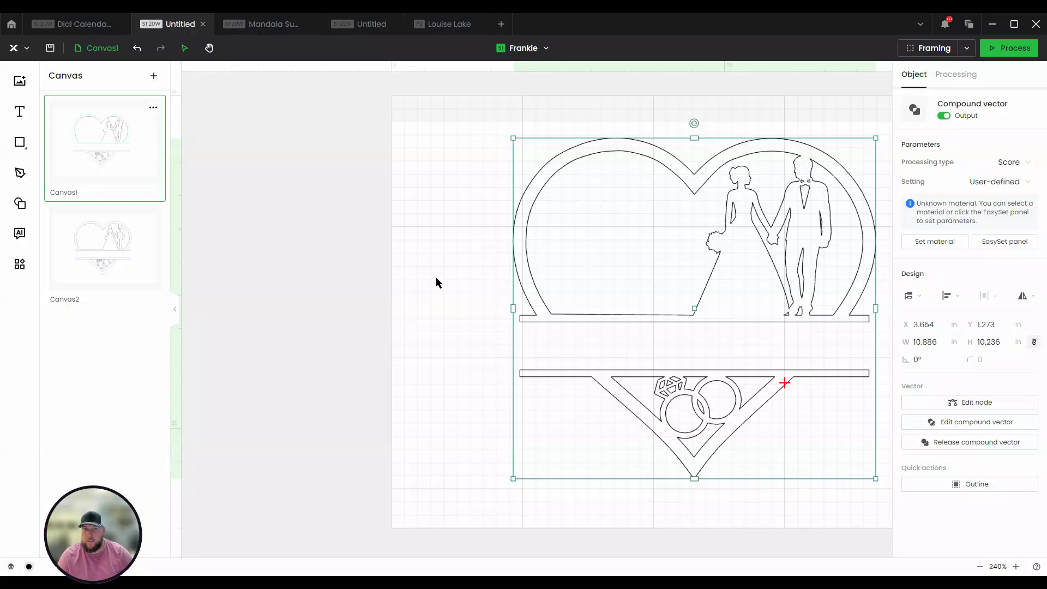
click(550, 333)
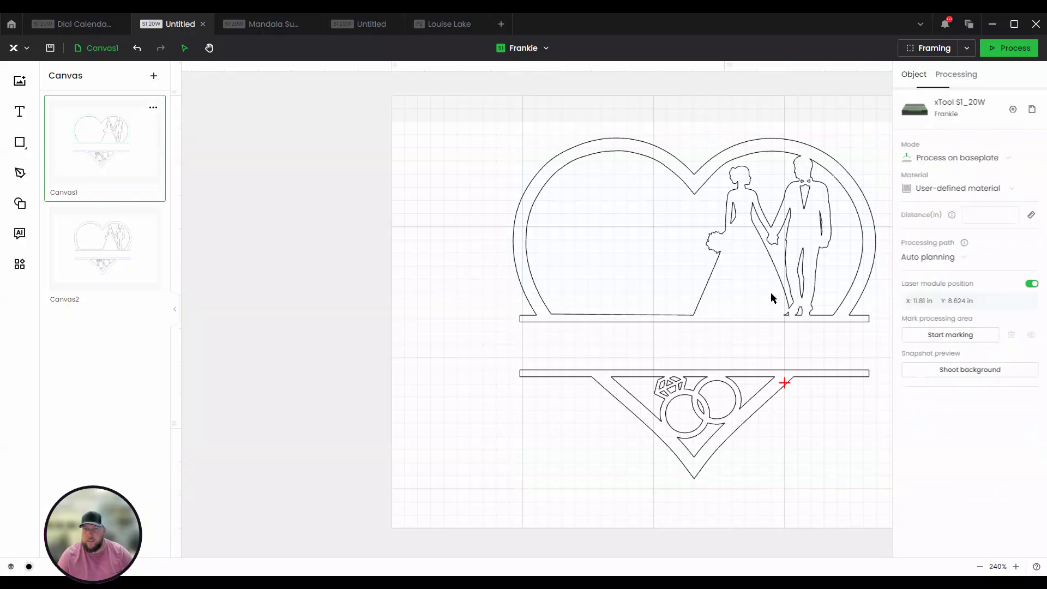
Set the compound vector's processing type to Engrave and deselect it.
click(712, 233)
click(1013, 165)
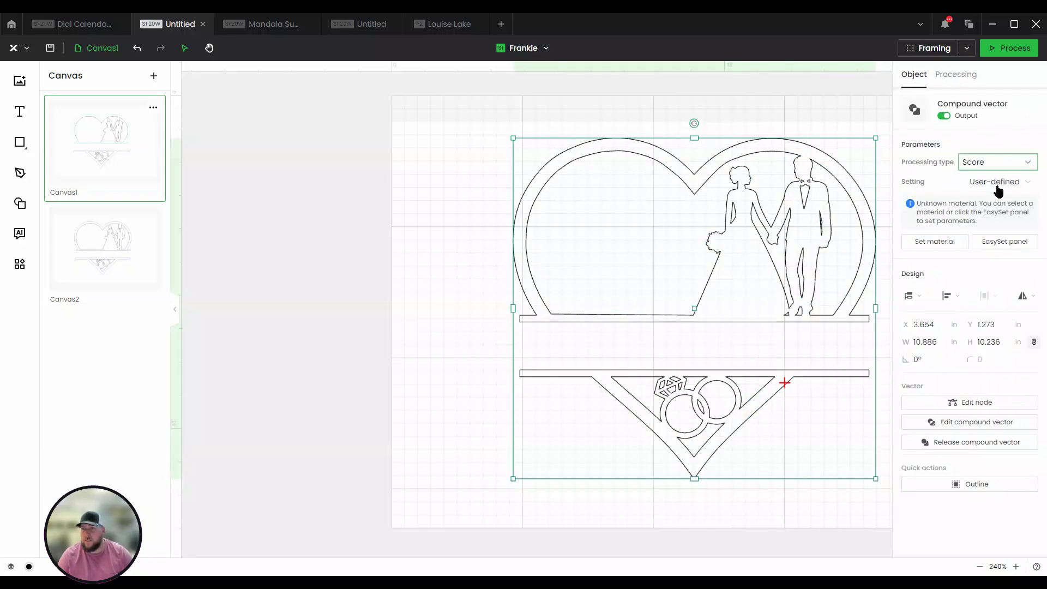
click(992, 202)
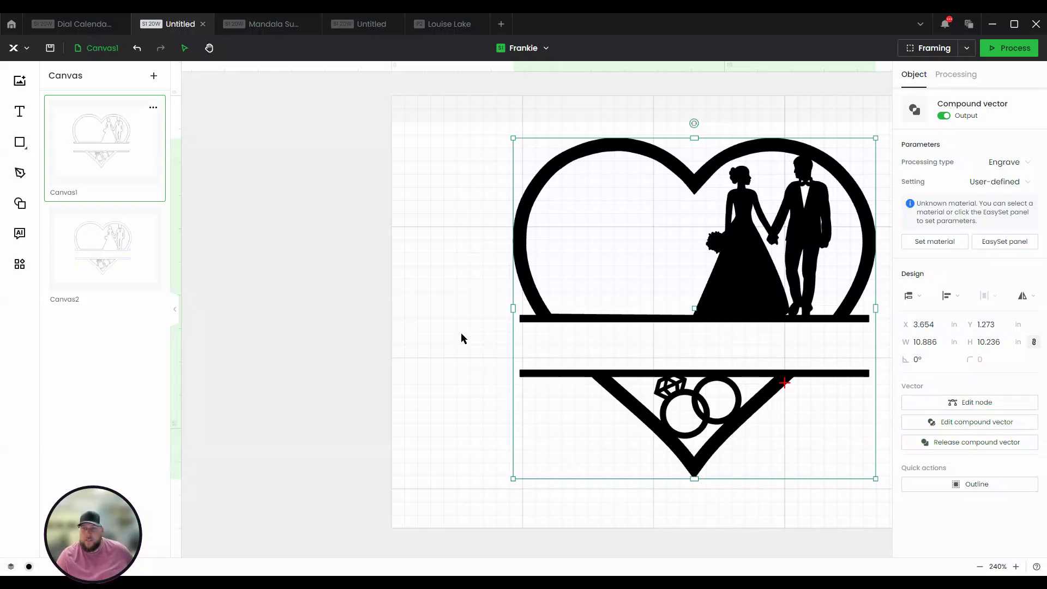
click(502, 322)
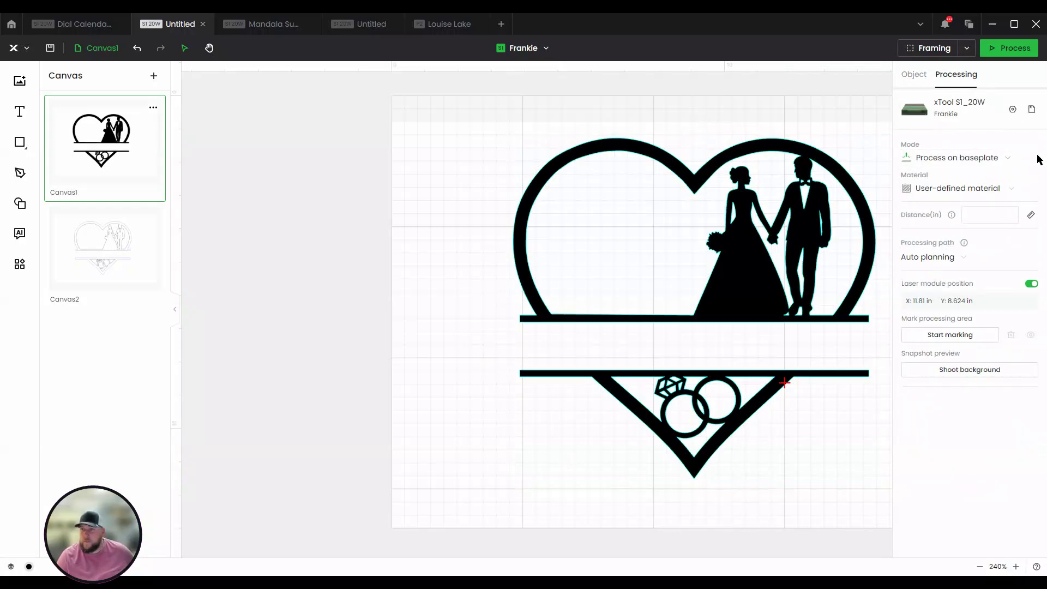